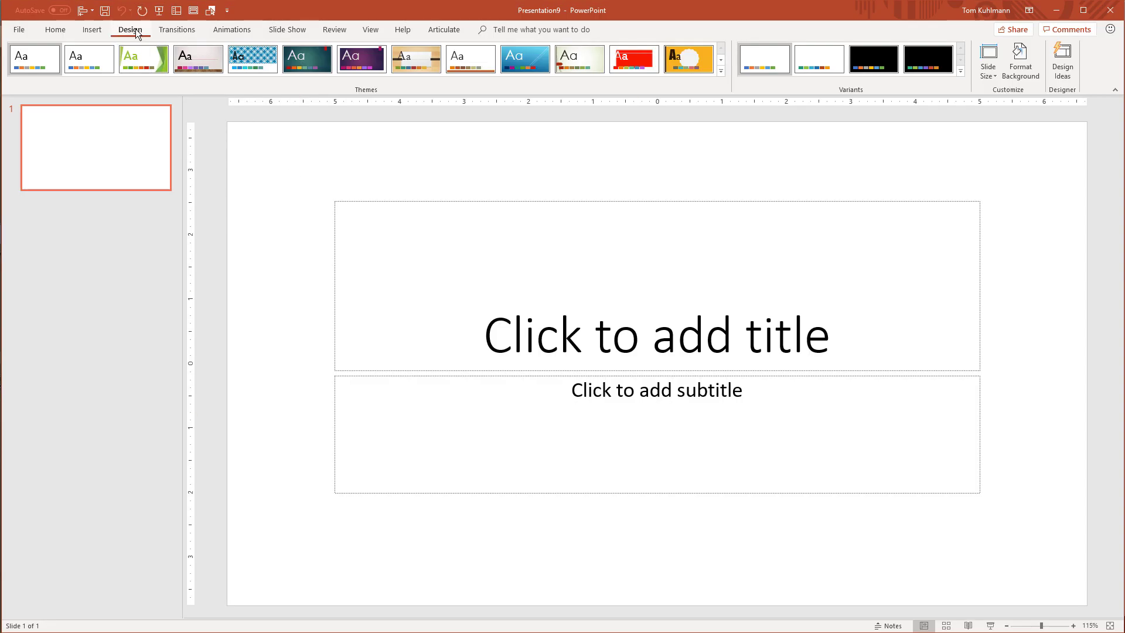
# - Display the Slide Size choices, Standard (4:3) and Widescreen (16:9), on the Design tab
pyautogui.click(990, 75)
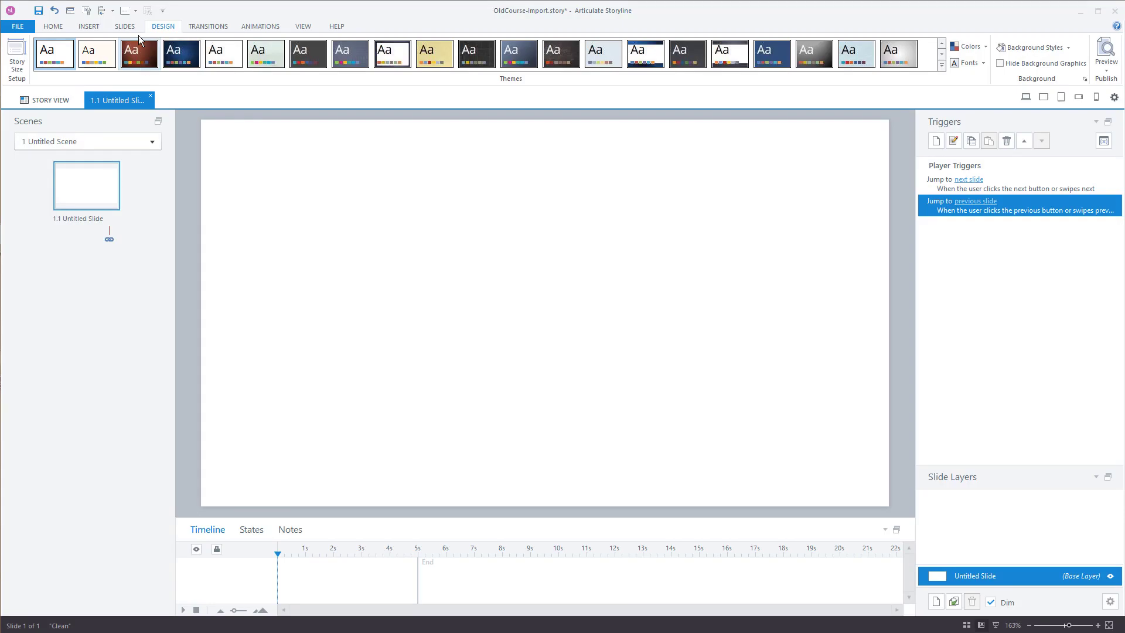
pyautogui.click(15, 54)
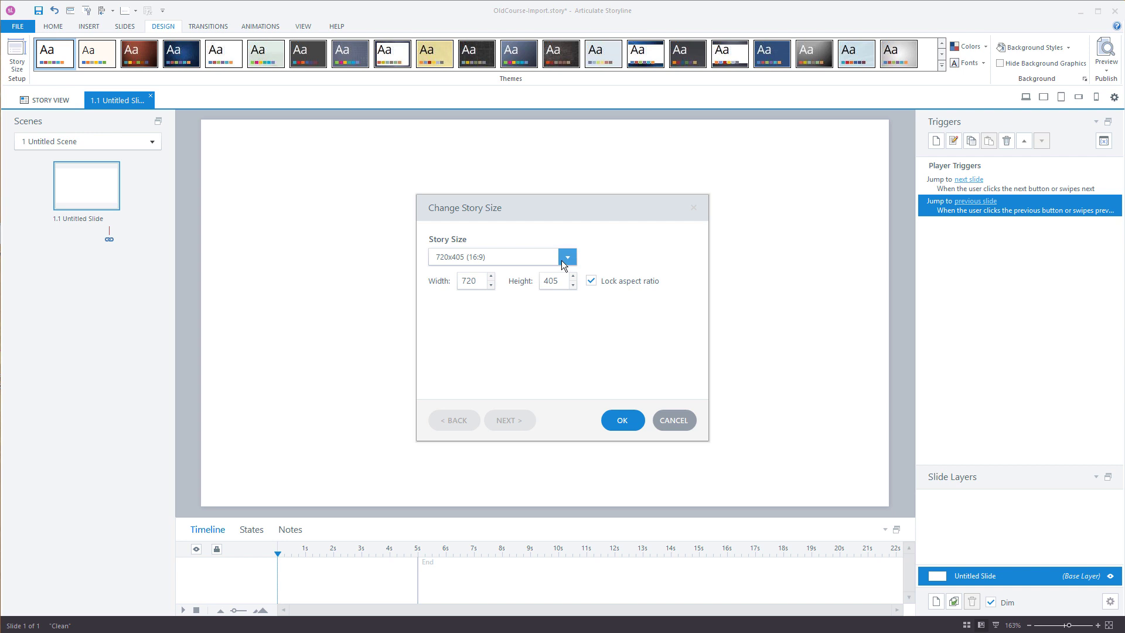
pyautogui.click(565, 258)
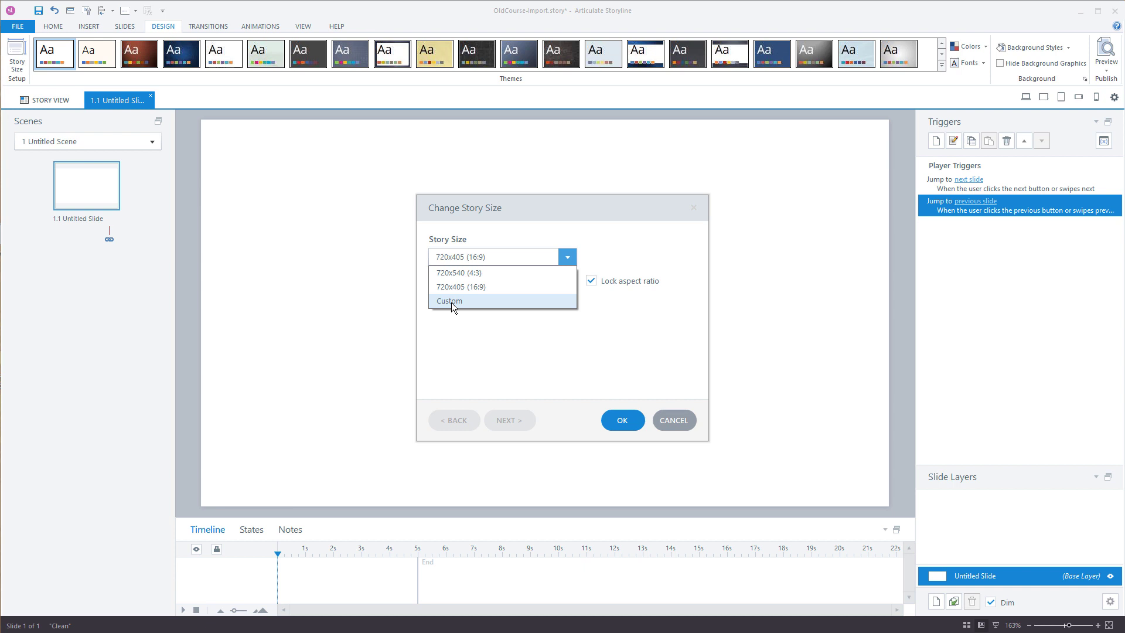
pyautogui.click(674, 419)
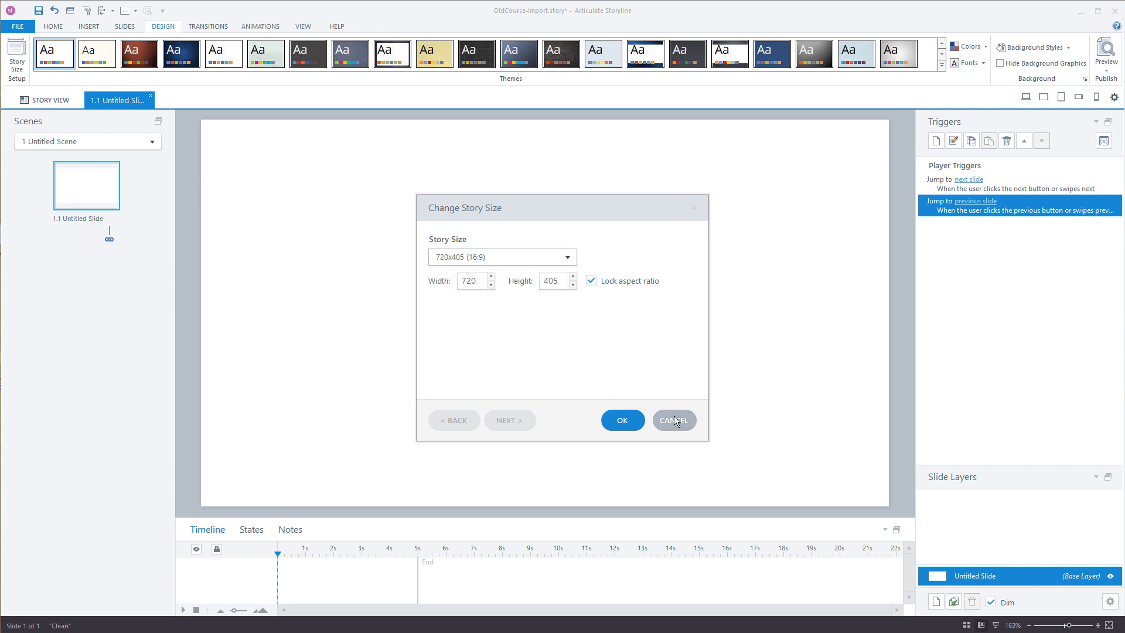
pyautogui.click(680, 418)
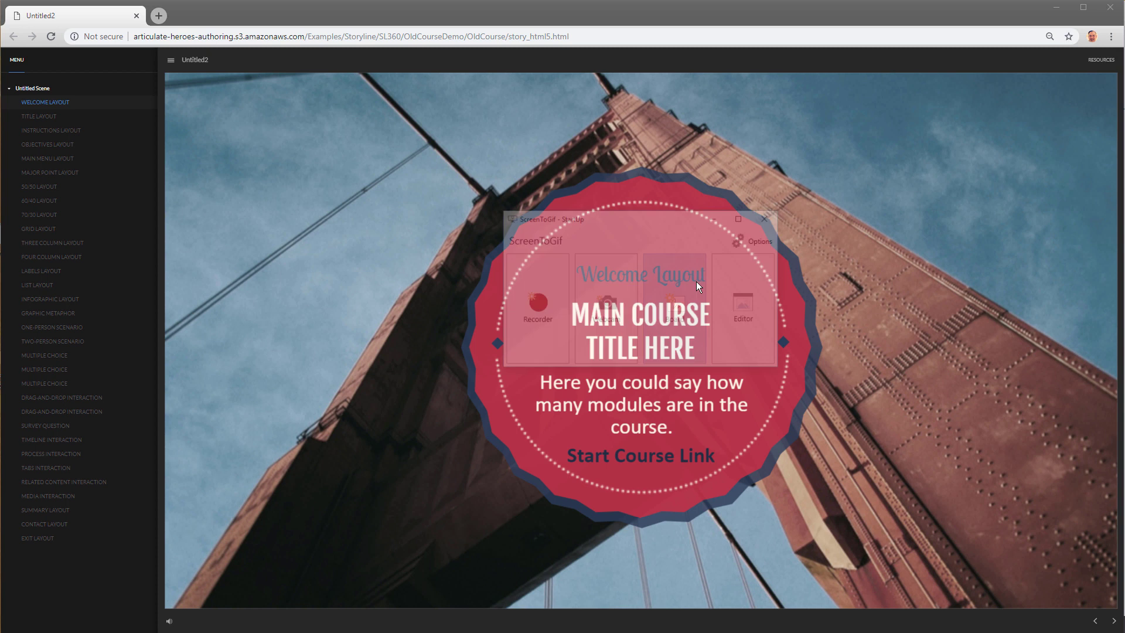
# - Open the ScreenToGif recorder and shrink the capture area to 1623×640
pyautogui.click(535, 306)
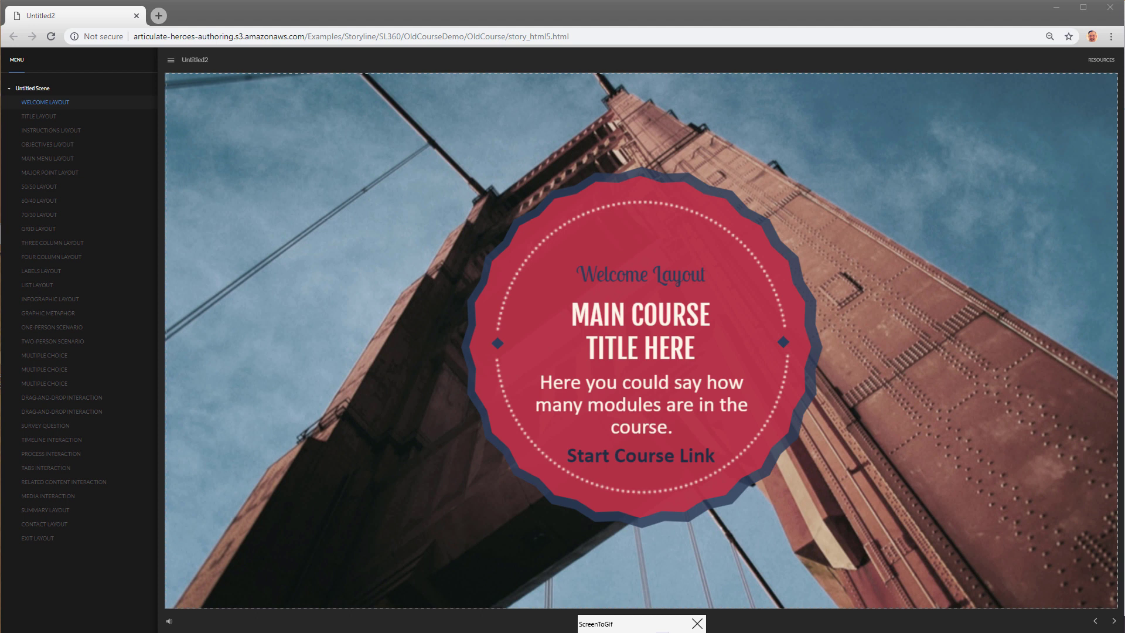
pyautogui.click(658, 617)
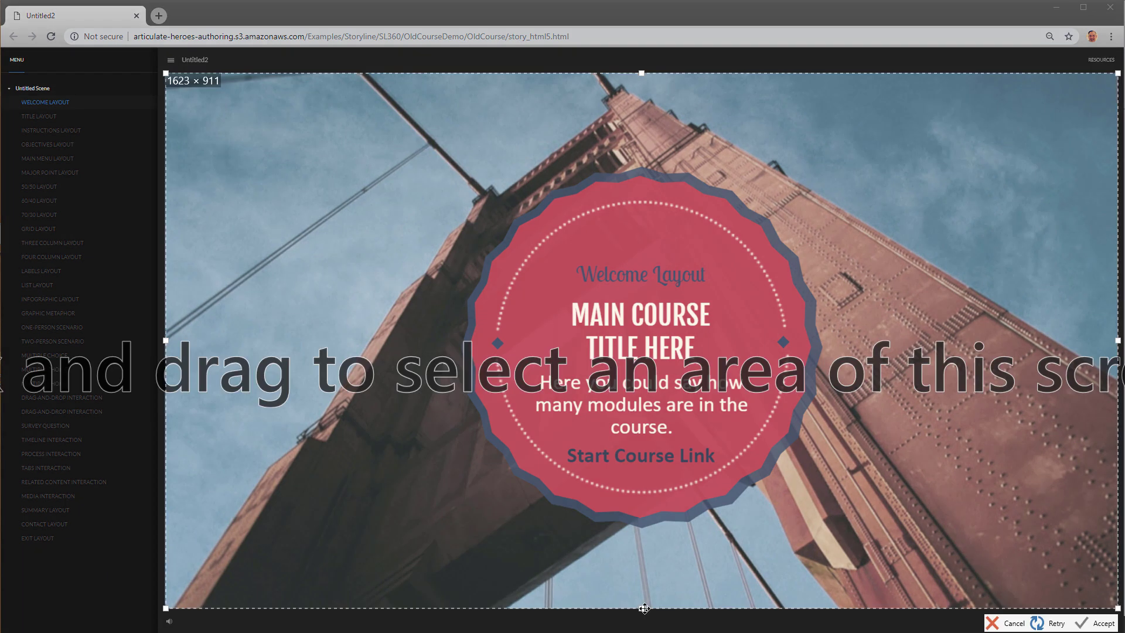
pyautogui.moveTo(642, 608); pyautogui.dragTo(641, 522)
pyautogui.moveTo(640, 482); pyautogui.dragTo(641, 449)
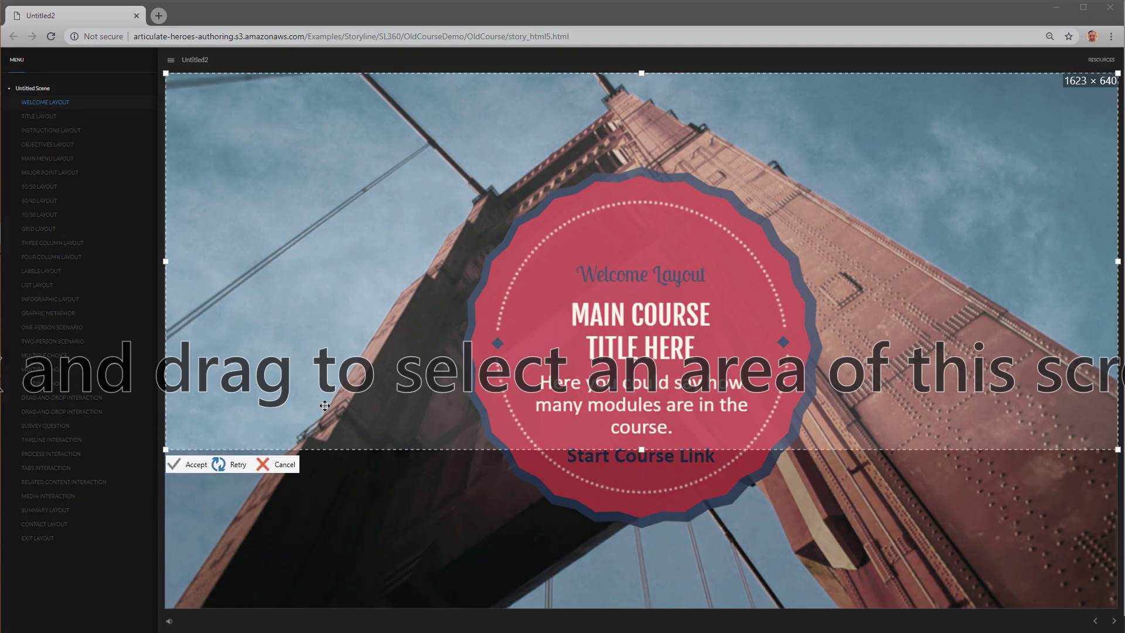
pyautogui.click(198, 465)
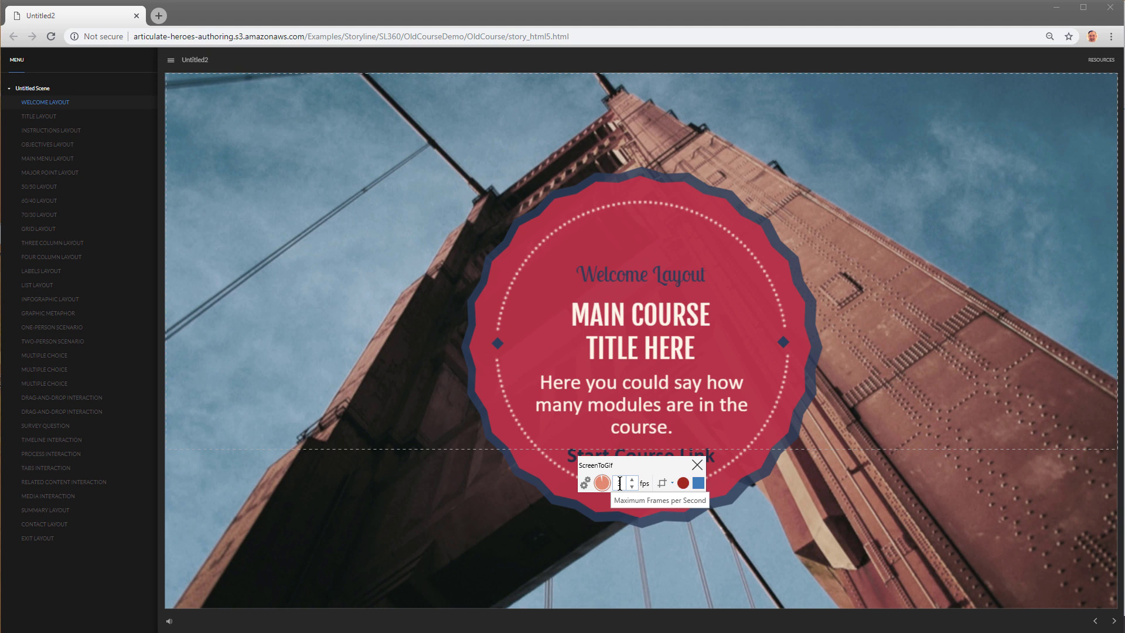
# - Set the frame rate to 5 fps and extend the capture area to 1623 × 910 over the whole slide
pyautogui.write('3')
pyautogui.doubleClick(620, 483)
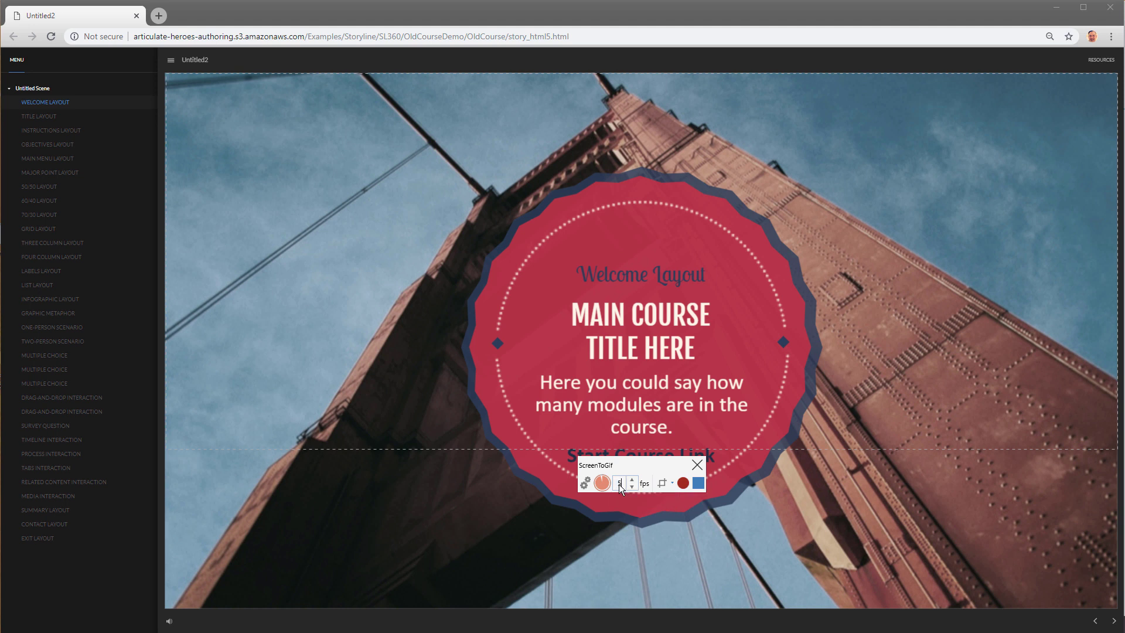
pyautogui.write('5')
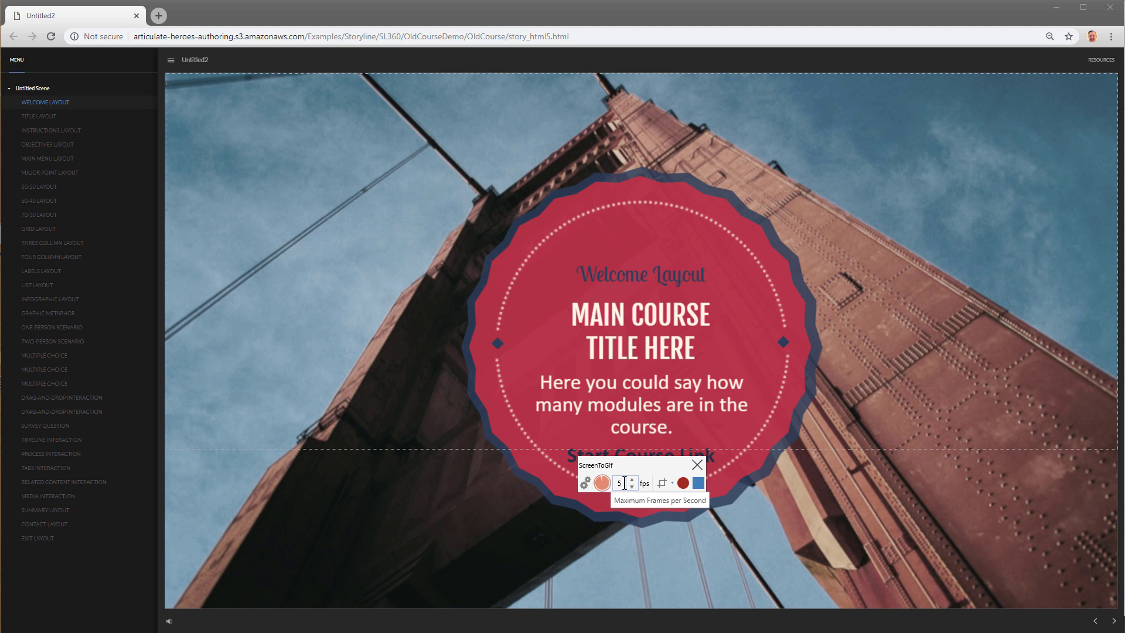
pyautogui.click(663, 484)
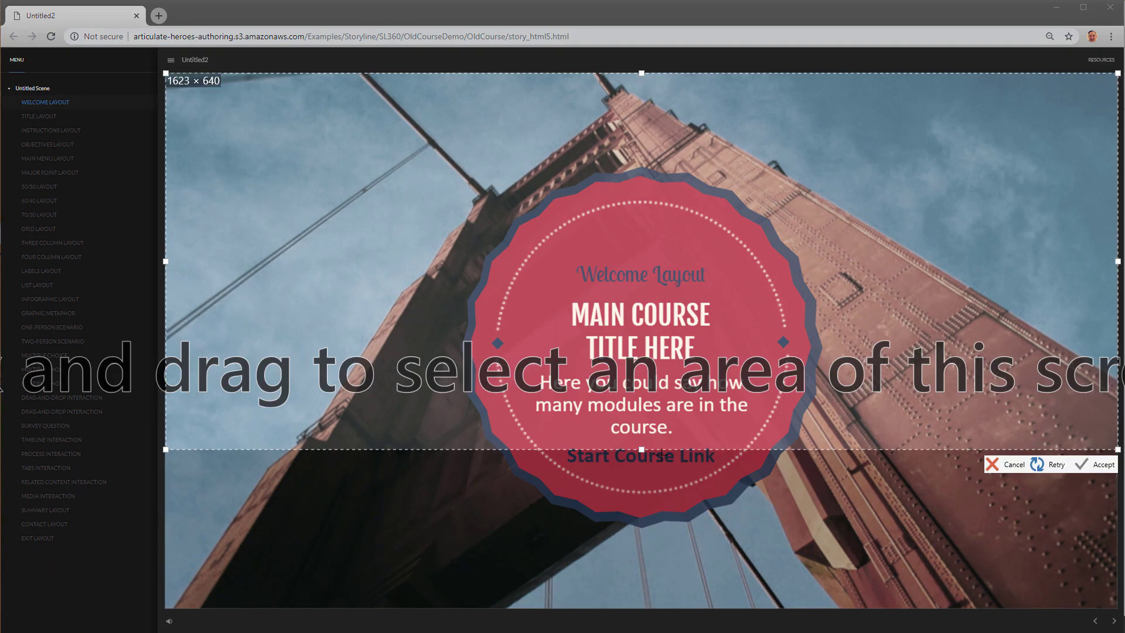
pyautogui.moveTo(640, 449); pyautogui.dragTo(653, 608)
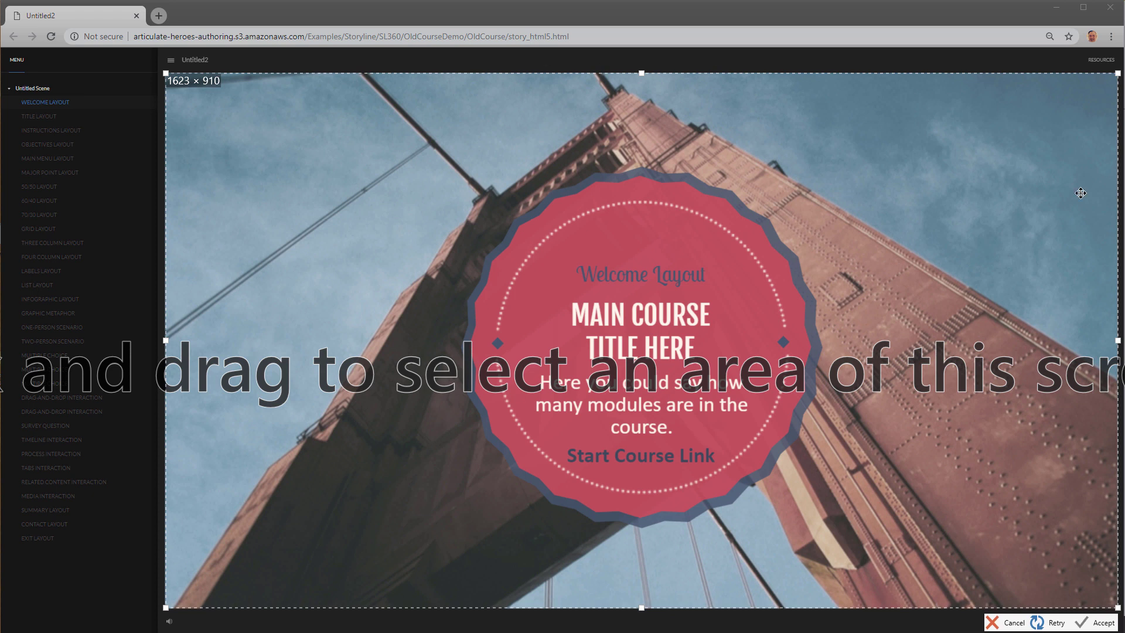
pyautogui.click(1092, 627)
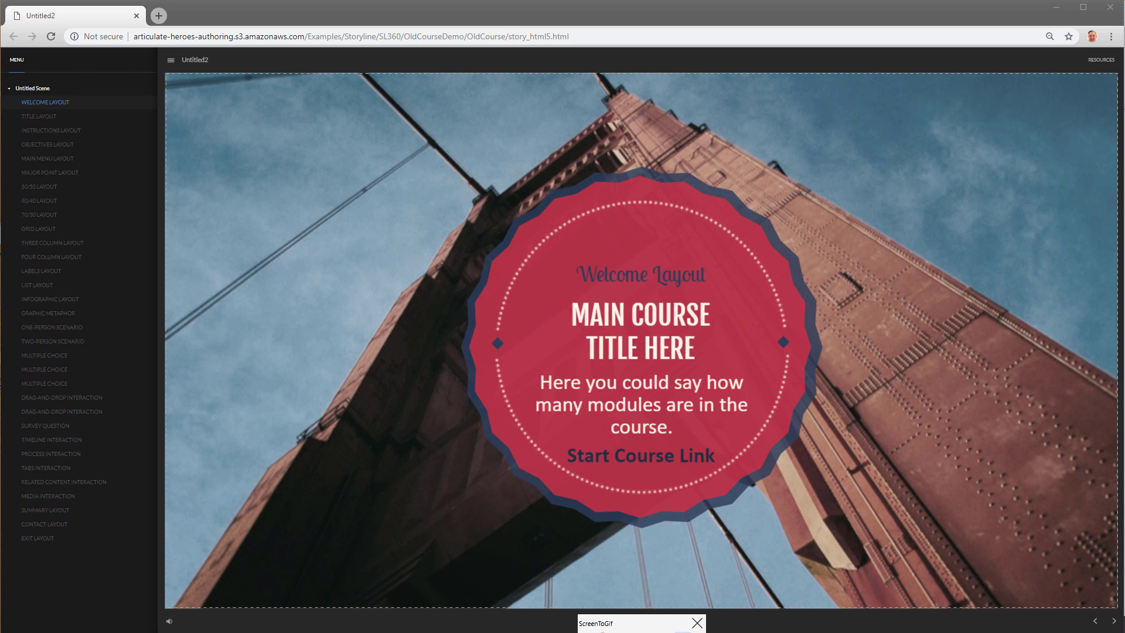
# - Record the course with F7, advancing from Welcome through Title, Instructions, Objectives, Main Menu, Major Point and 50/50 layouts, then stop
pyautogui.press('F7')
pyautogui.click(1114, 621)
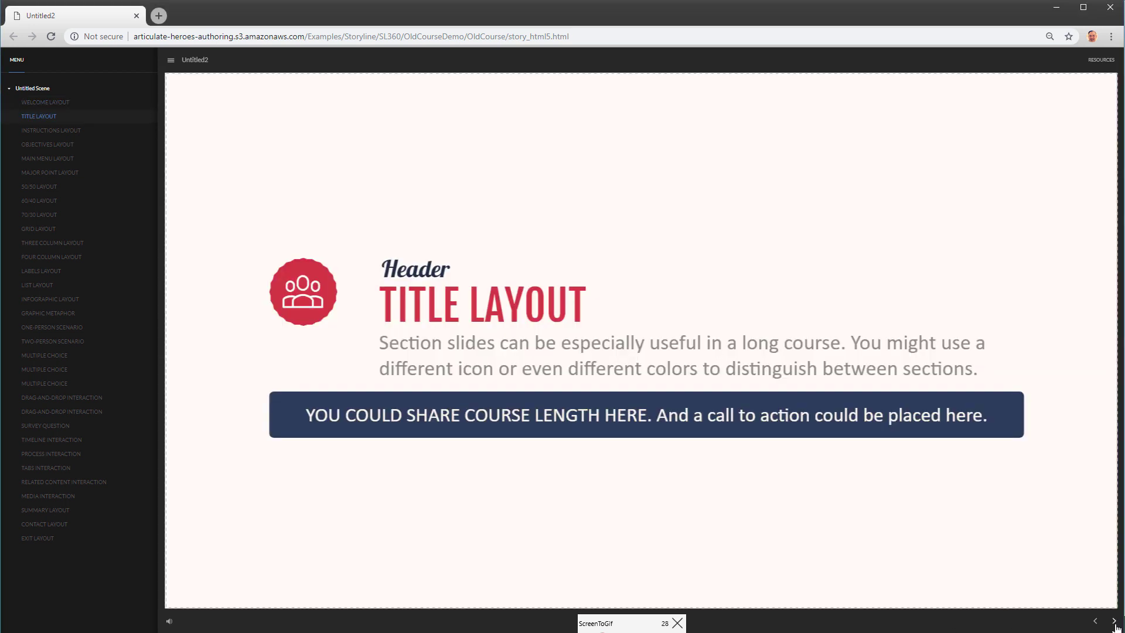
pyautogui.click(1114, 621)
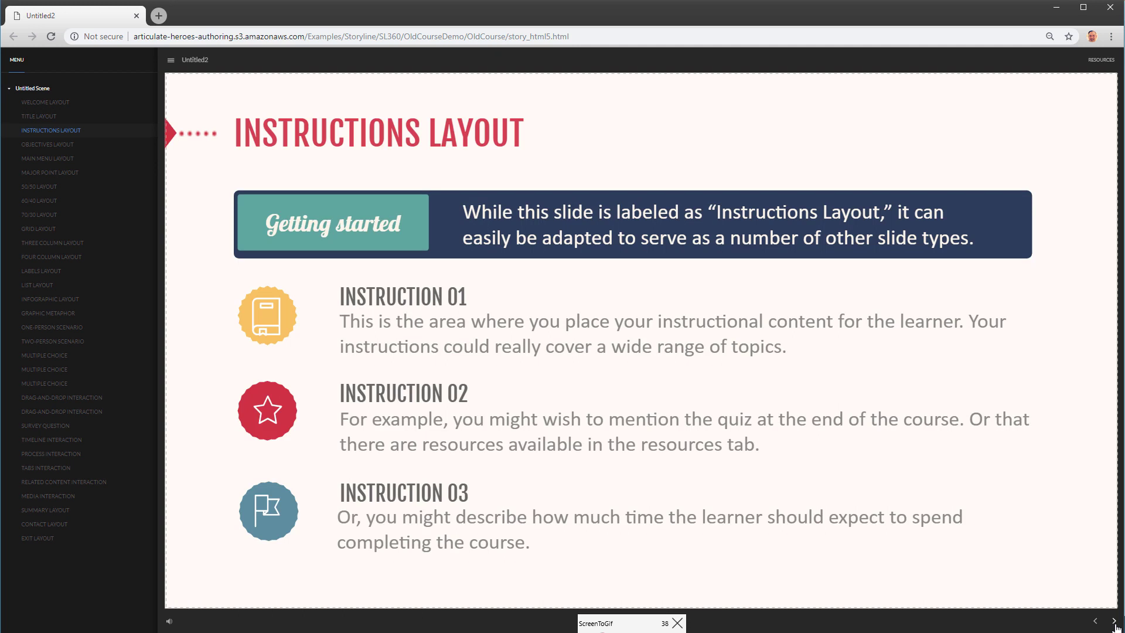
pyautogui.click(1114, 621)
pyautogui.click(1114, 621)
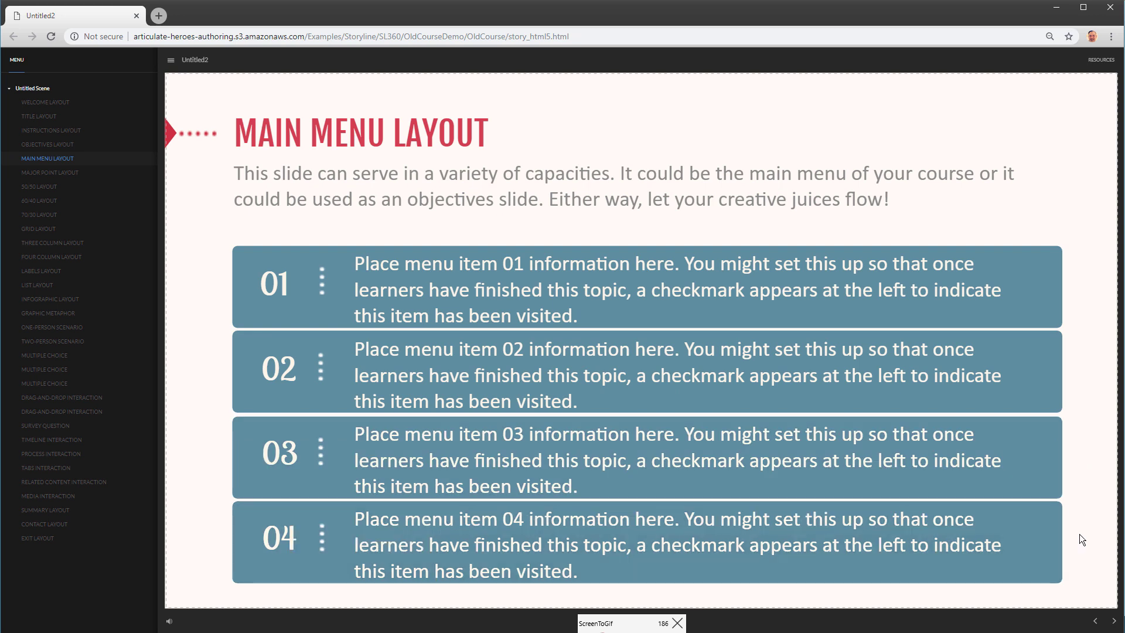
pyautogui.click(1115, 622)
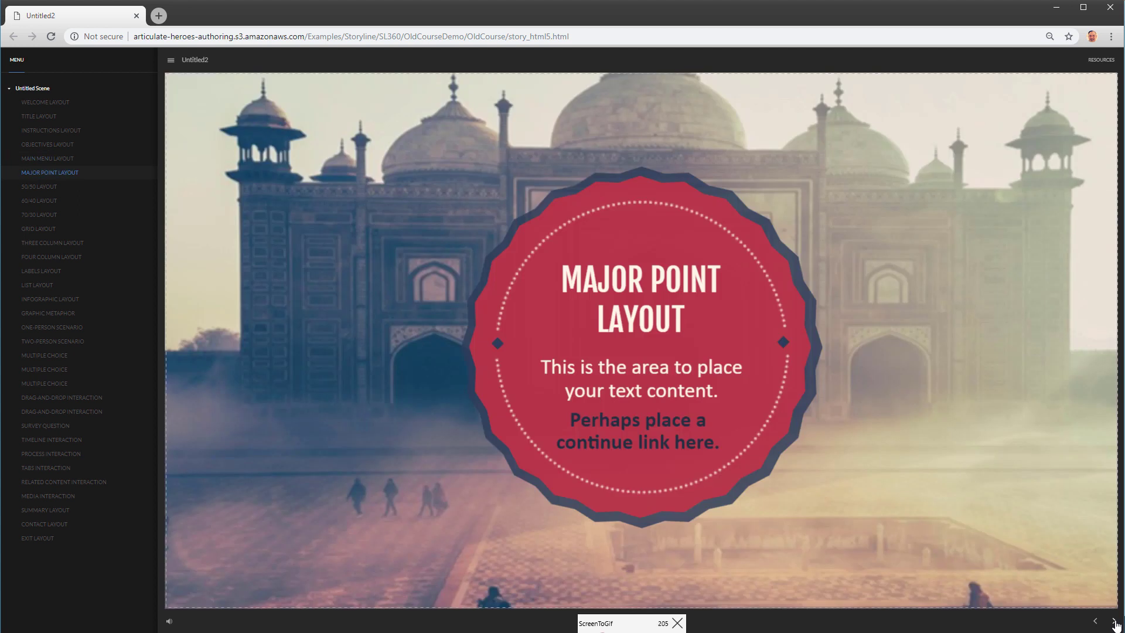
pyautogui.click(1115, 622)
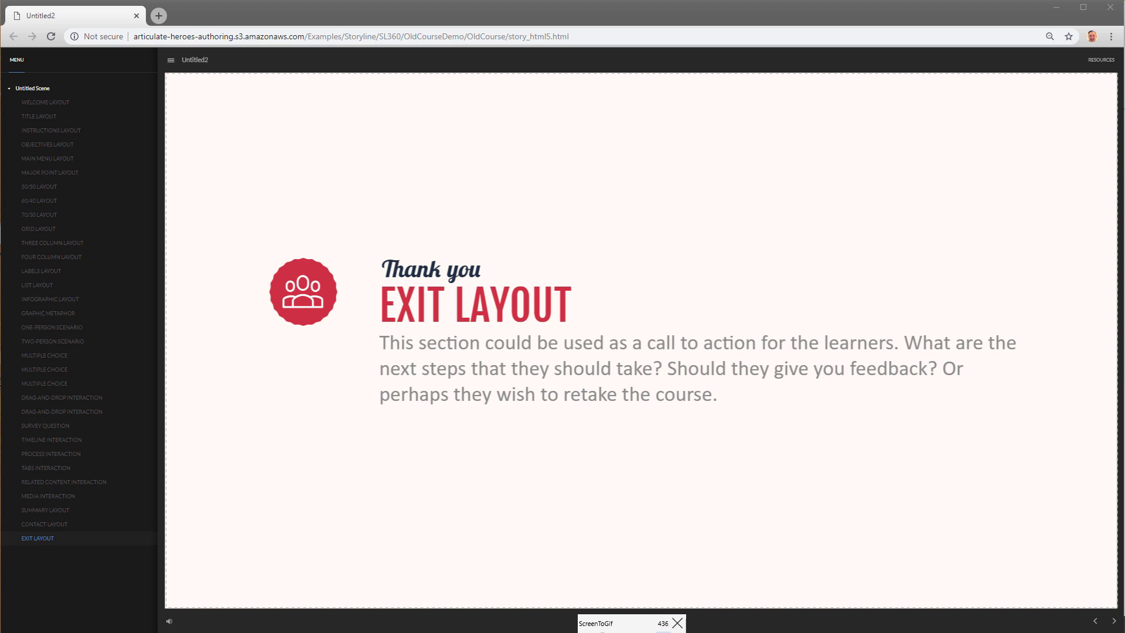
pyautogui.click(677, 623)
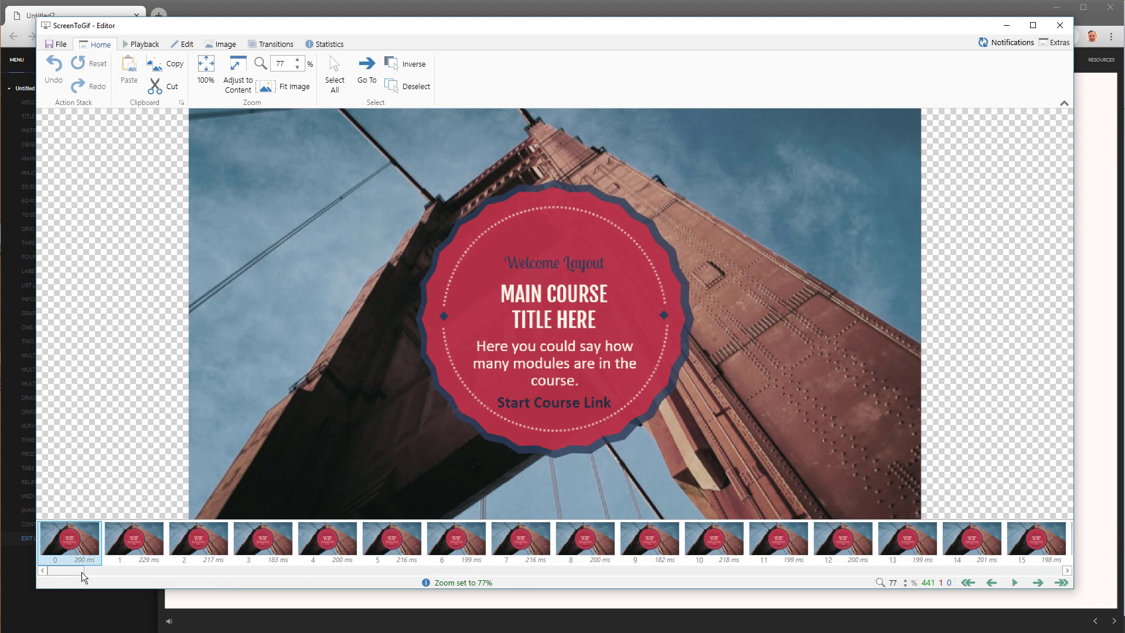
# - Scroll through the 441 captured frames in the filmstrip and bring up the Edit commands
pyautogui.moveTo(96, 572); pyautogui.dragTo(339, 586)
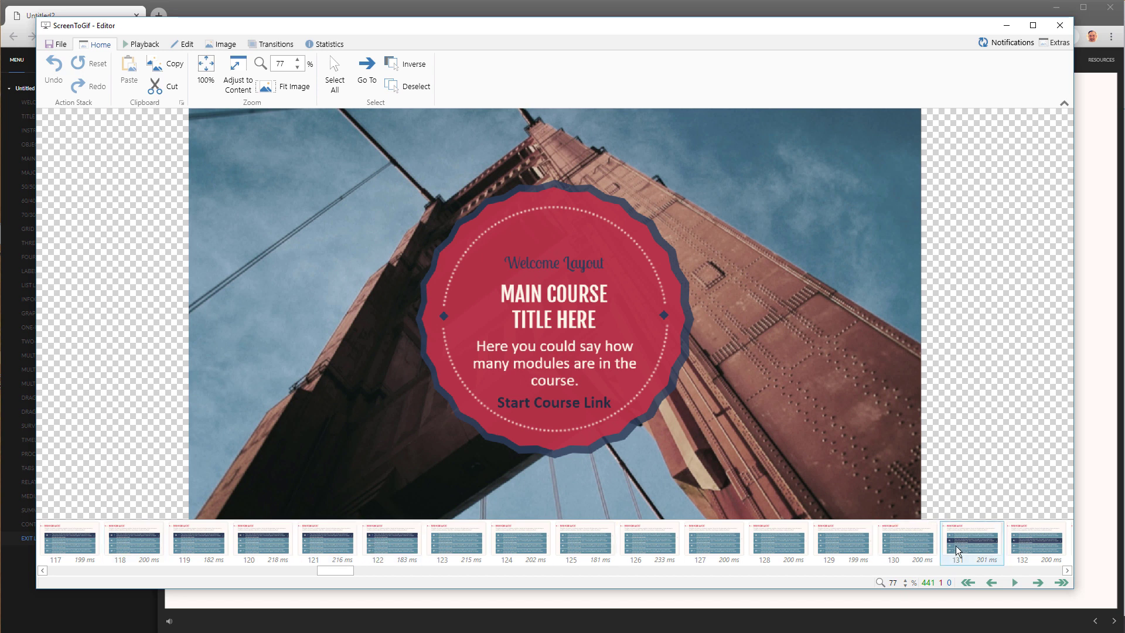
pyautogui.moveTo(335, 571); pyautogui.dragTo(66, 583)
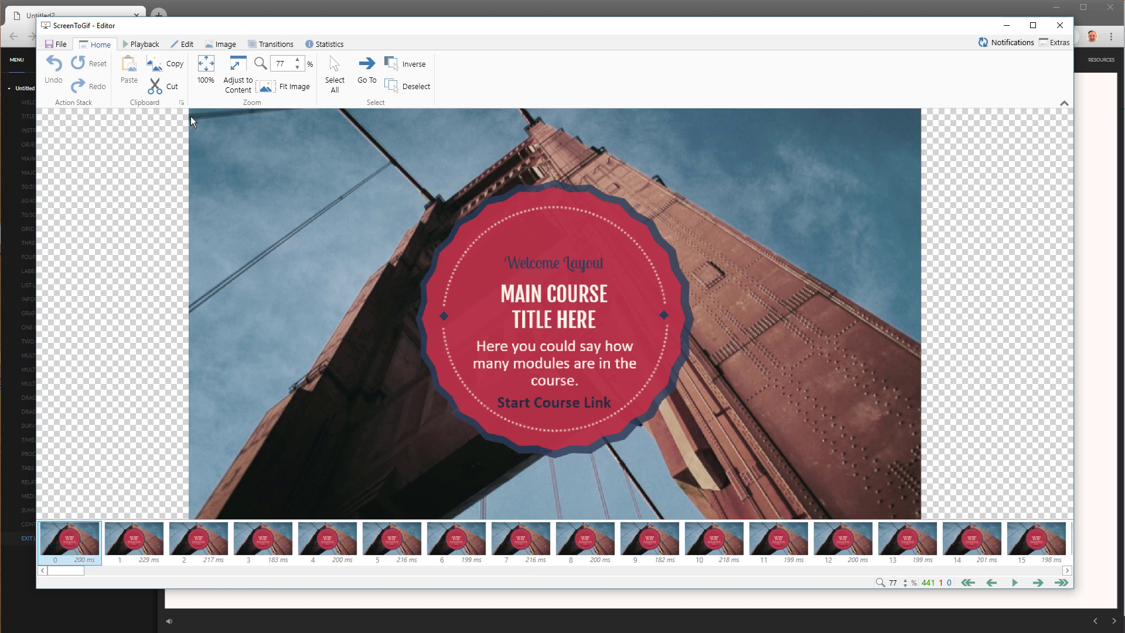
pyautogui.click(191, 46)
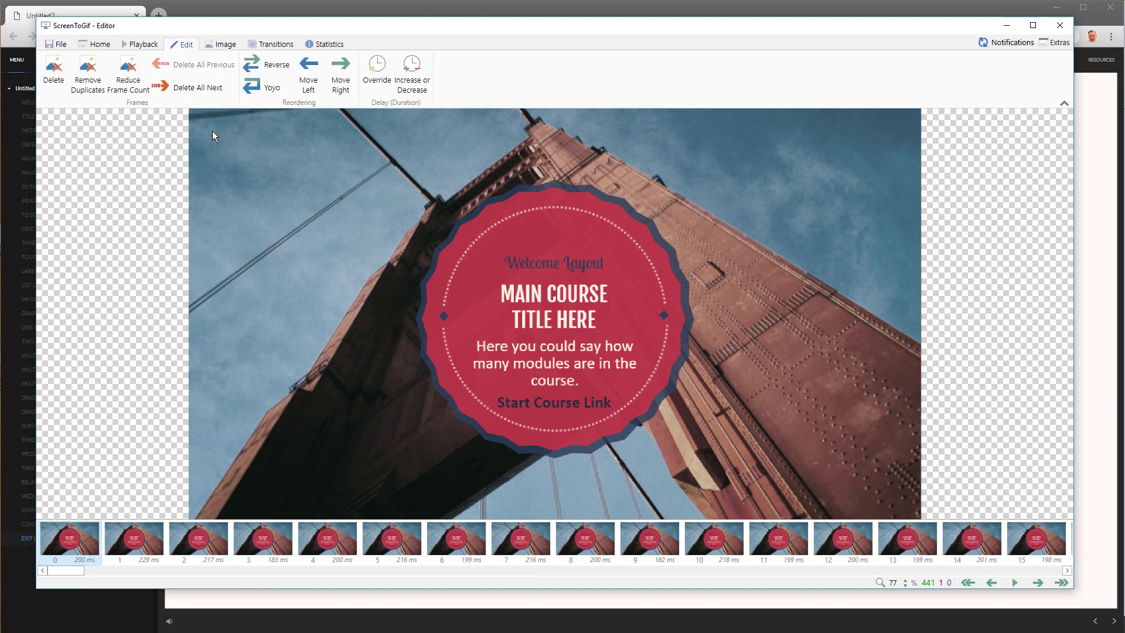
# - Remove duplicate frames at 90% similarity, cutting the capture from 441 to 43 frames
pyautogui.click(85, 75)
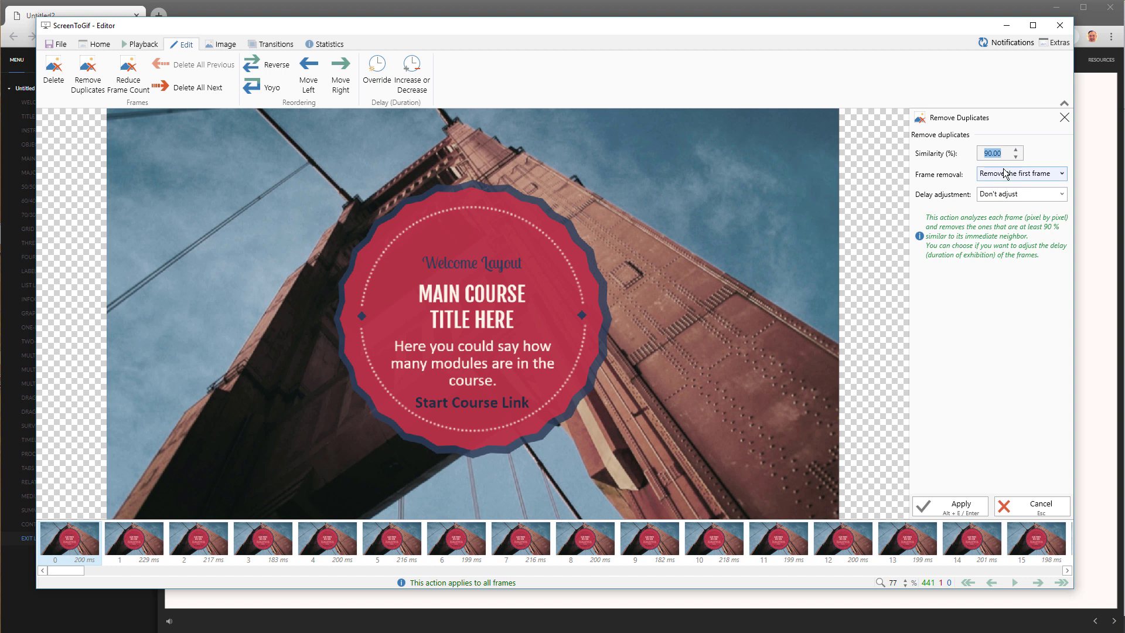
pyautogui.click(963, 508)
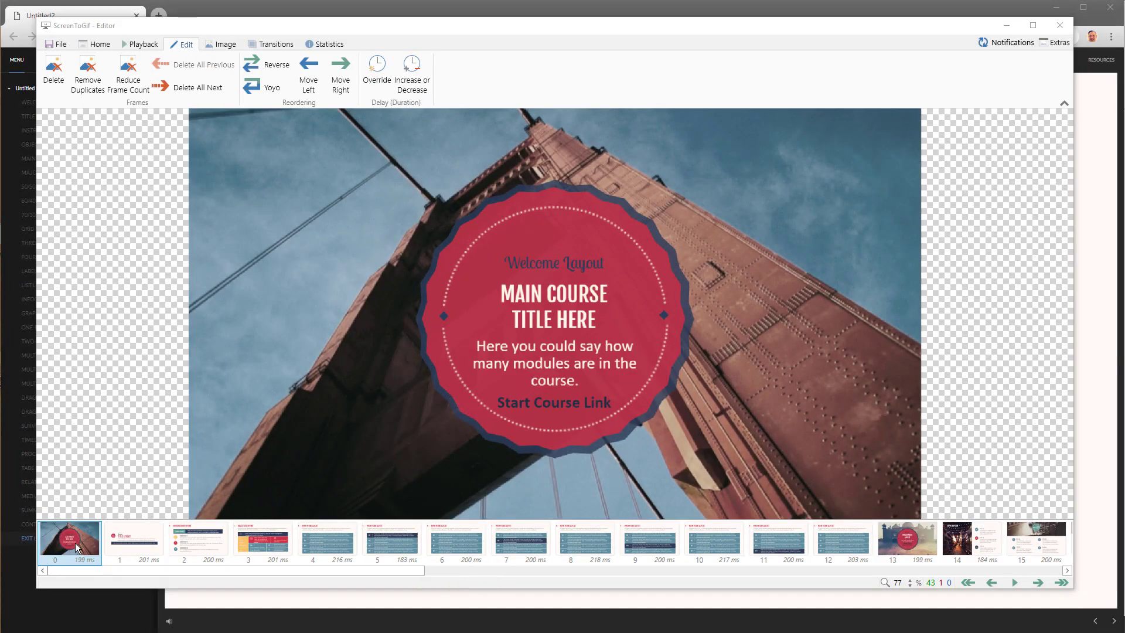
# - Review frames 1–7 to compare the Main Menu Layout states with menu items 01 and 02 darkened
pyautogui.click(136, 539)
pyautogui.click(198, 533)
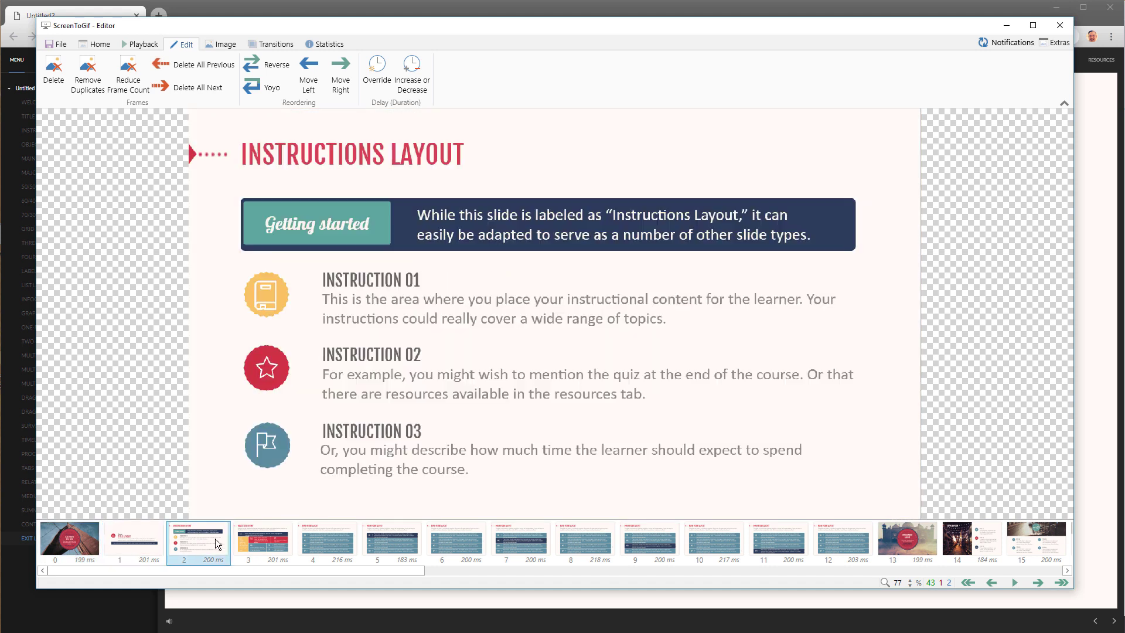
pyautogui.click(245, 544)
pyautogui.click(328, 541)
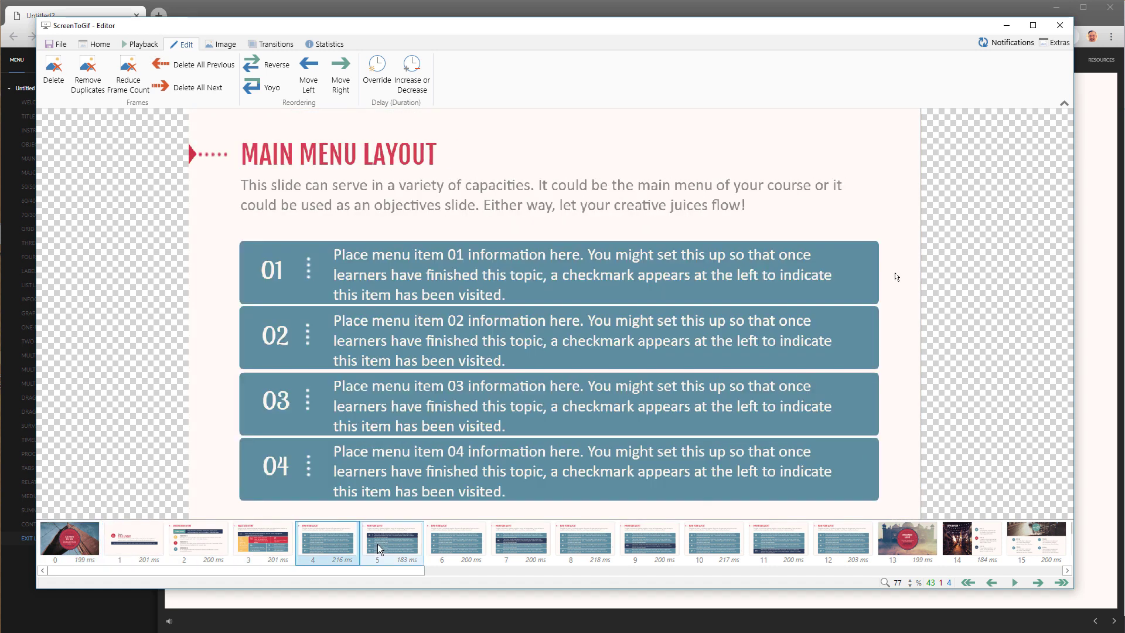
pyautogui.click(360, 548)
pyautogui.click(456, 541)
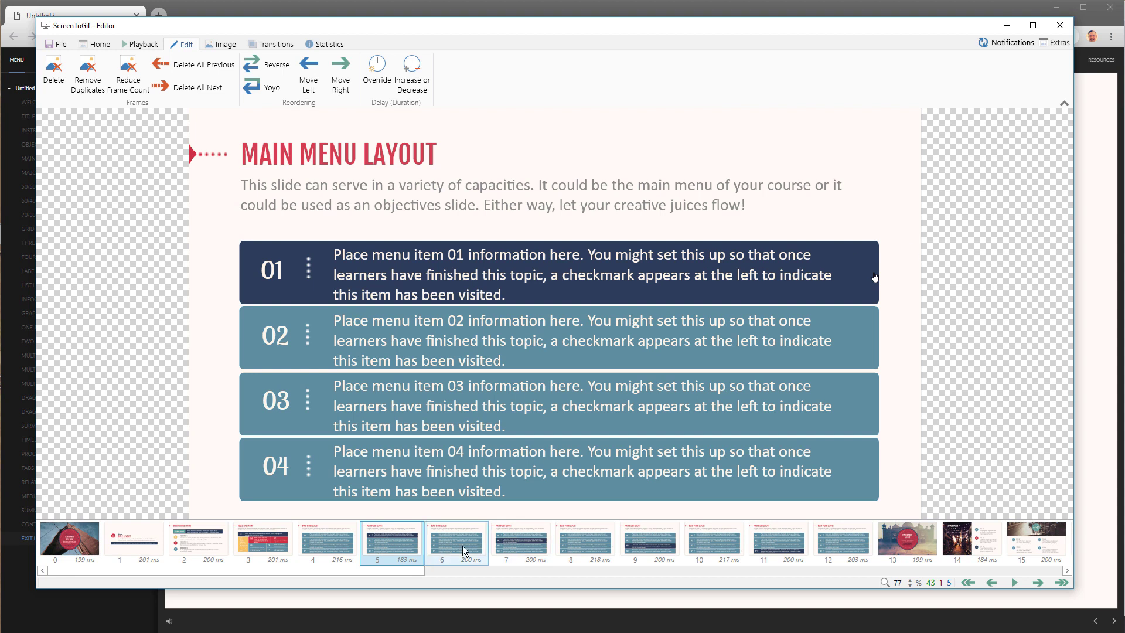
pyautogui.click(520, 537)
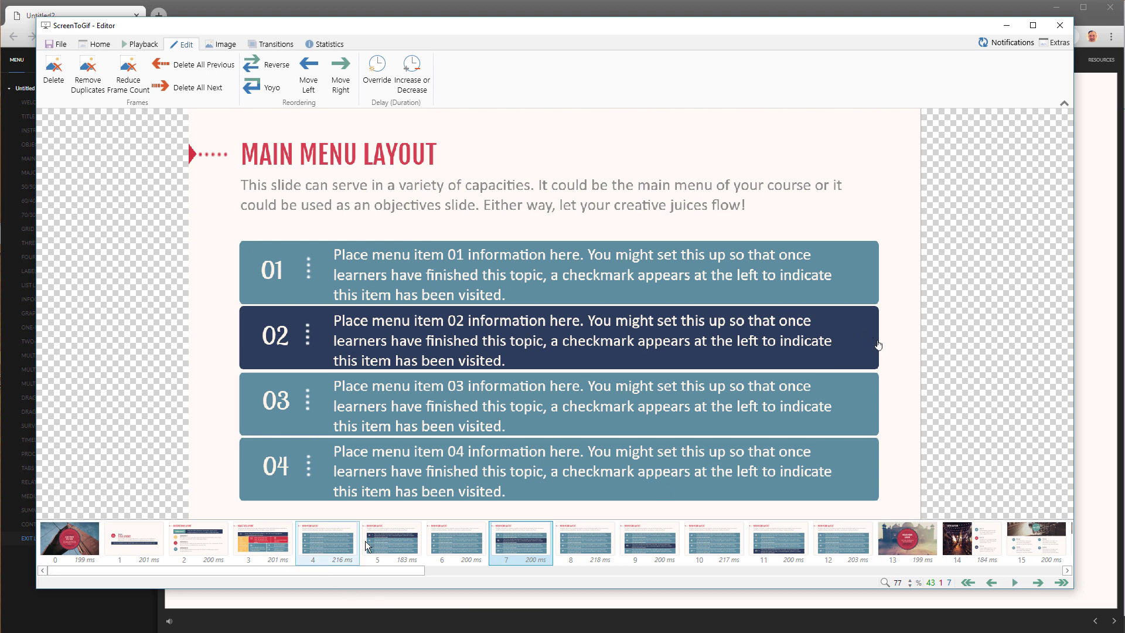
# - Delete the redundant Main Menu Layout frames, leaving 39 frames with Major Point Layout at frame 9
pyautogui.click(460, 538)
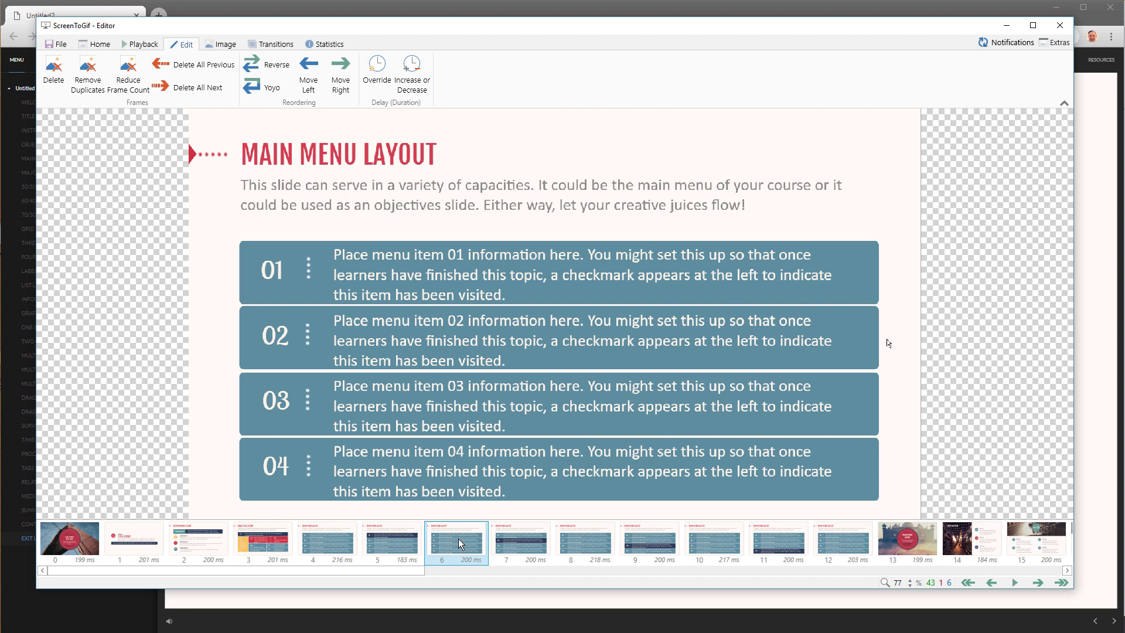
pyautogui.press('Delete')
pyautogui.click(603, 402)
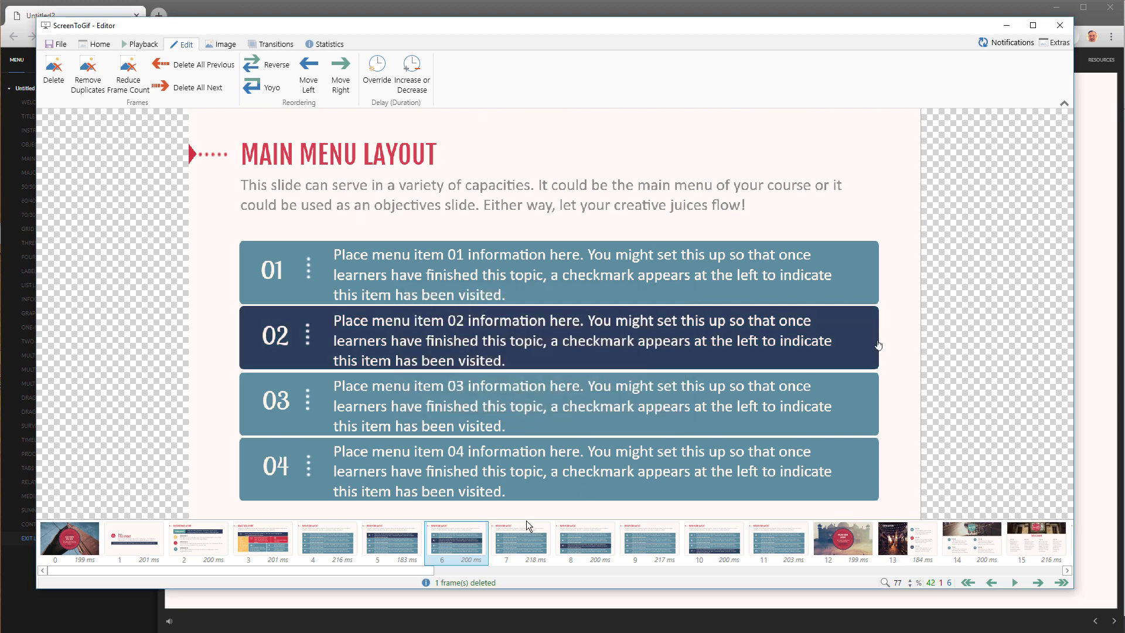
pyautogui.click(526, 544)
pyautogui.press('Delete')
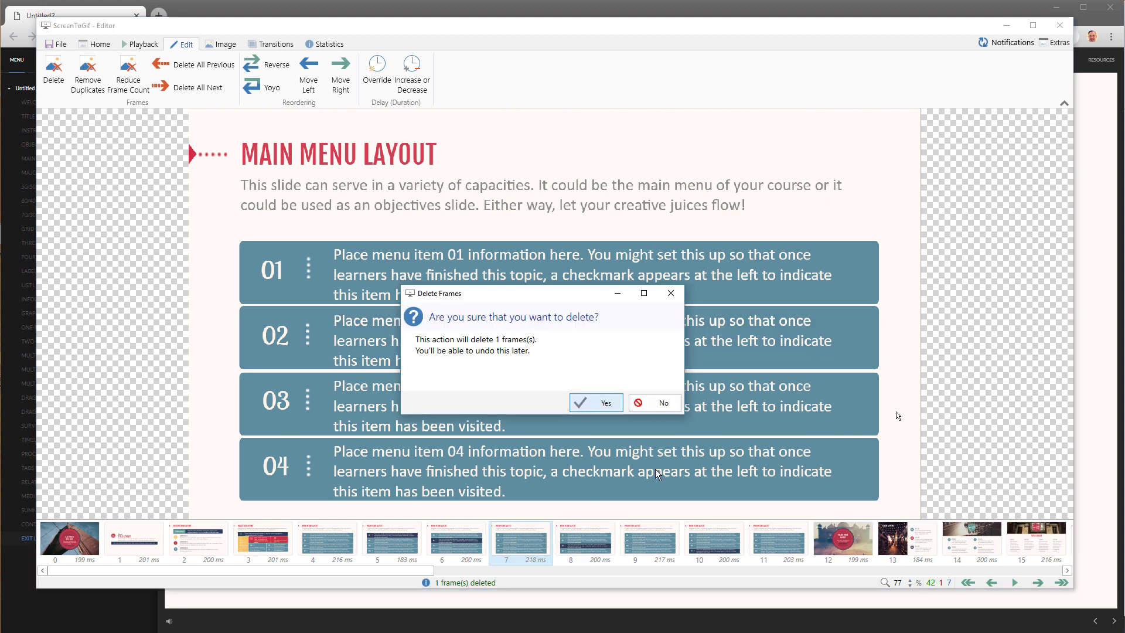
pyautogui.click(611, 412)
pyautogui.click(584, 544)
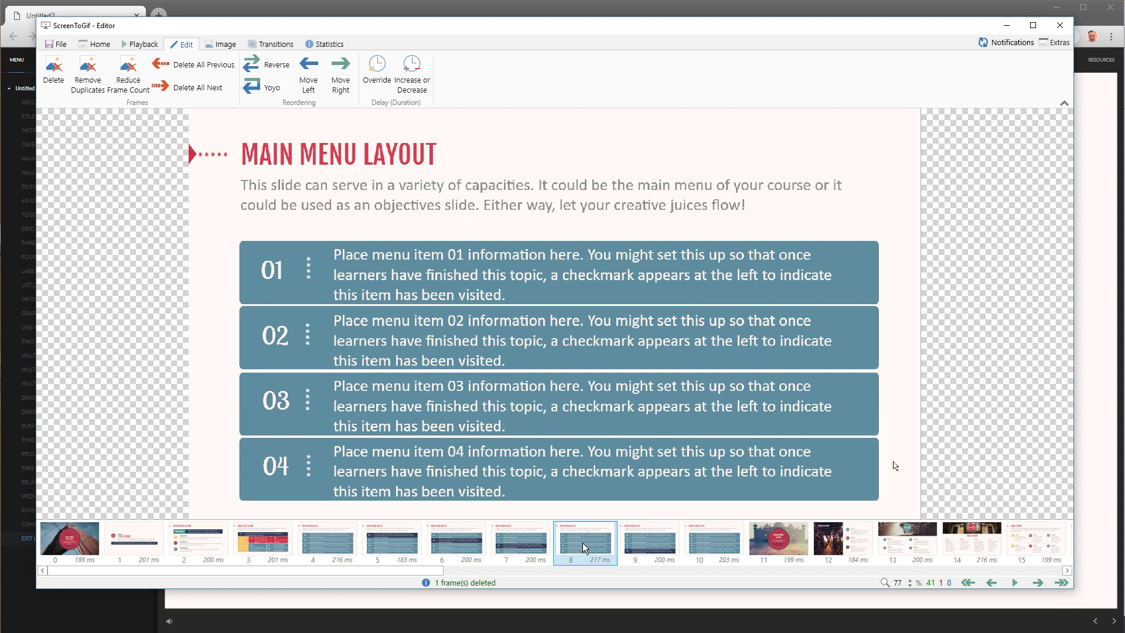
pyautogui.click(603, 402)
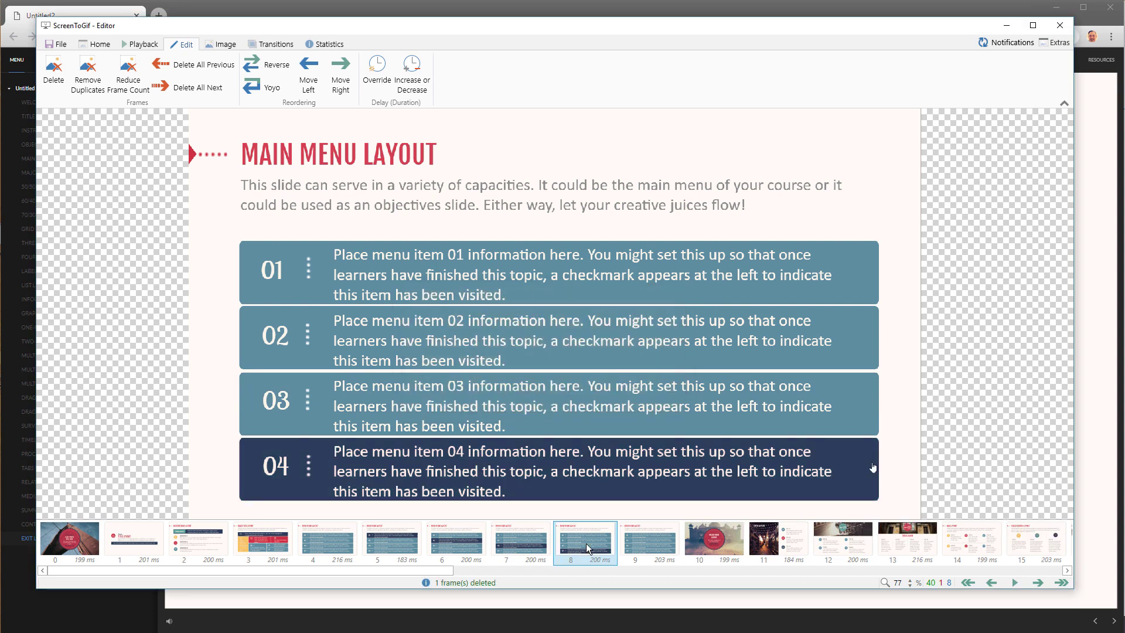
pyautogui.press('Delete')
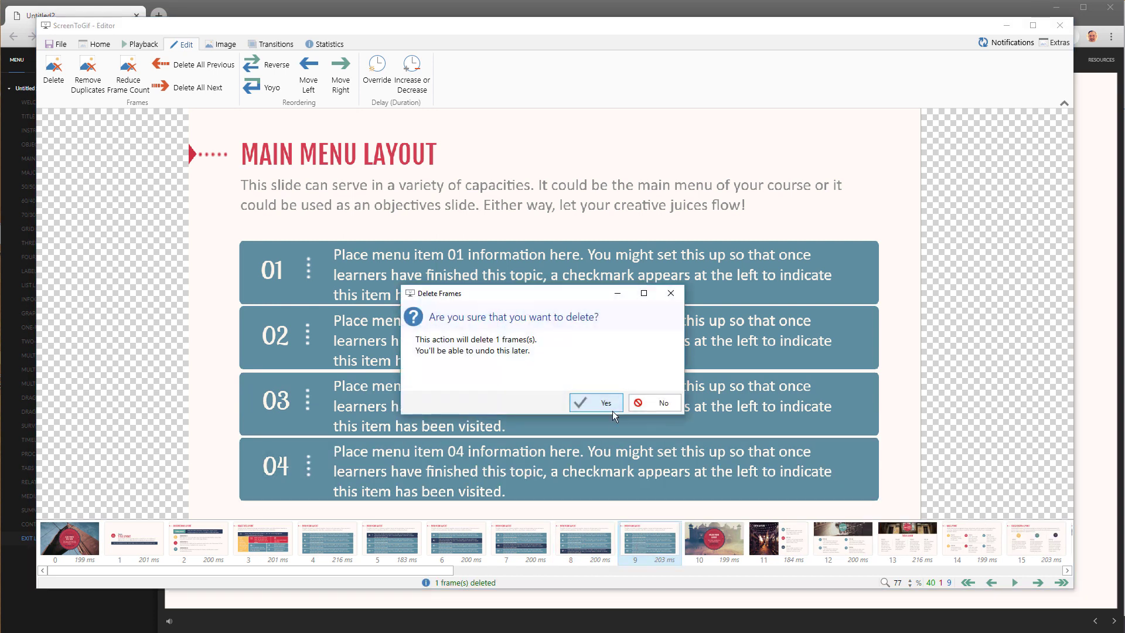
pyautogui.click(612, 406)
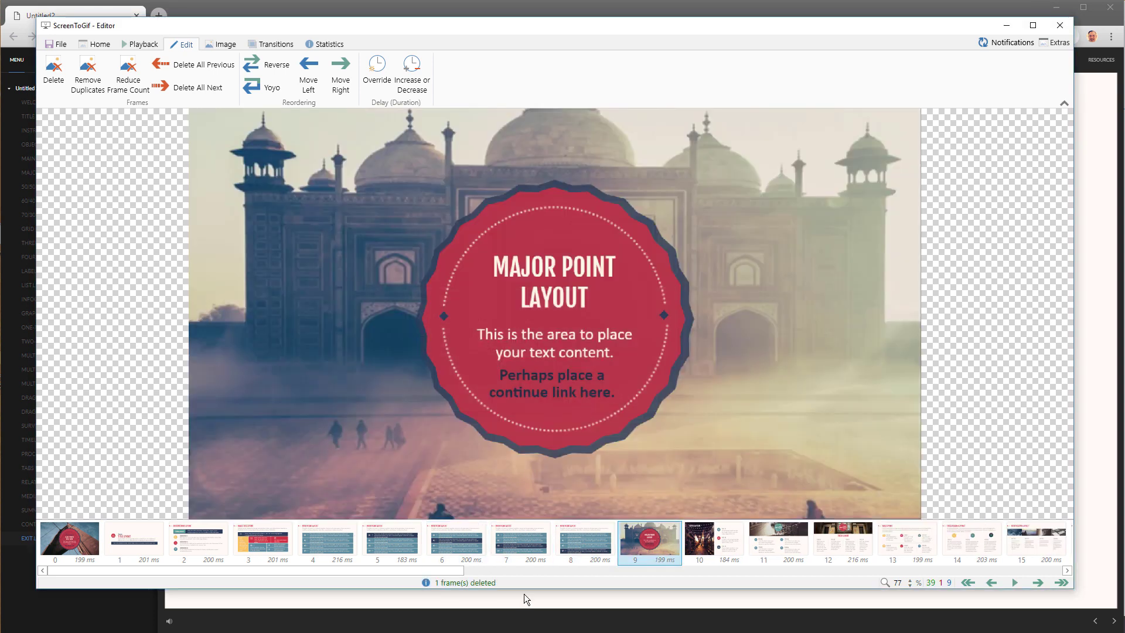
# - Delete the seven frames 22 through 28
pyautogui.moveTo(433, 572); pyautogui.dragTo(872, 557)
pyautogui.click(346, 550)
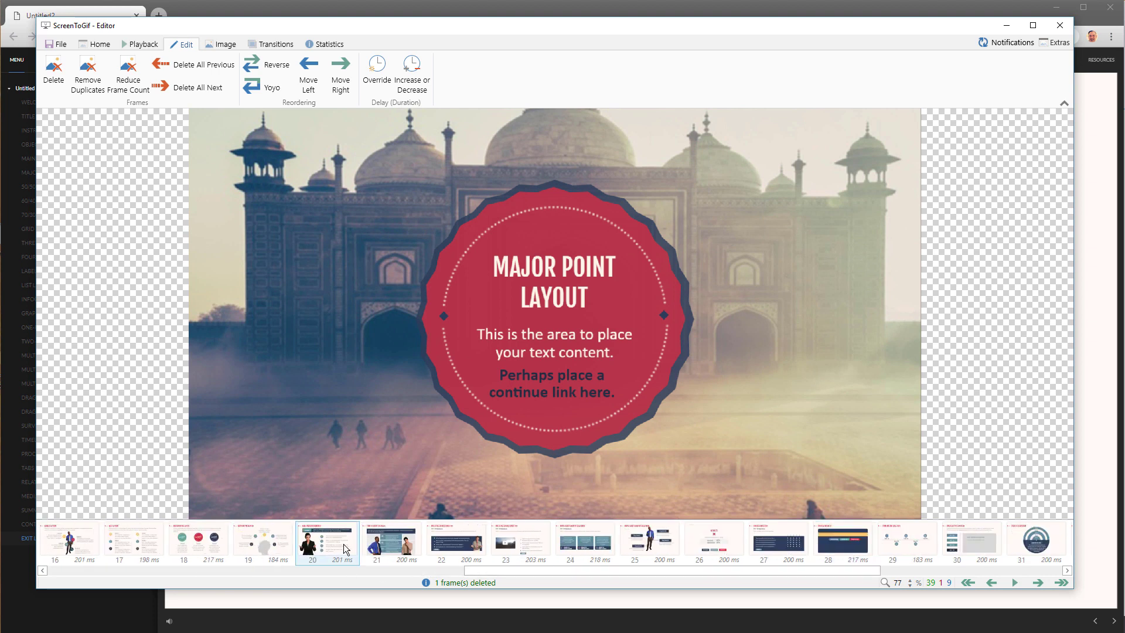
pyautogui.click(467, 548)
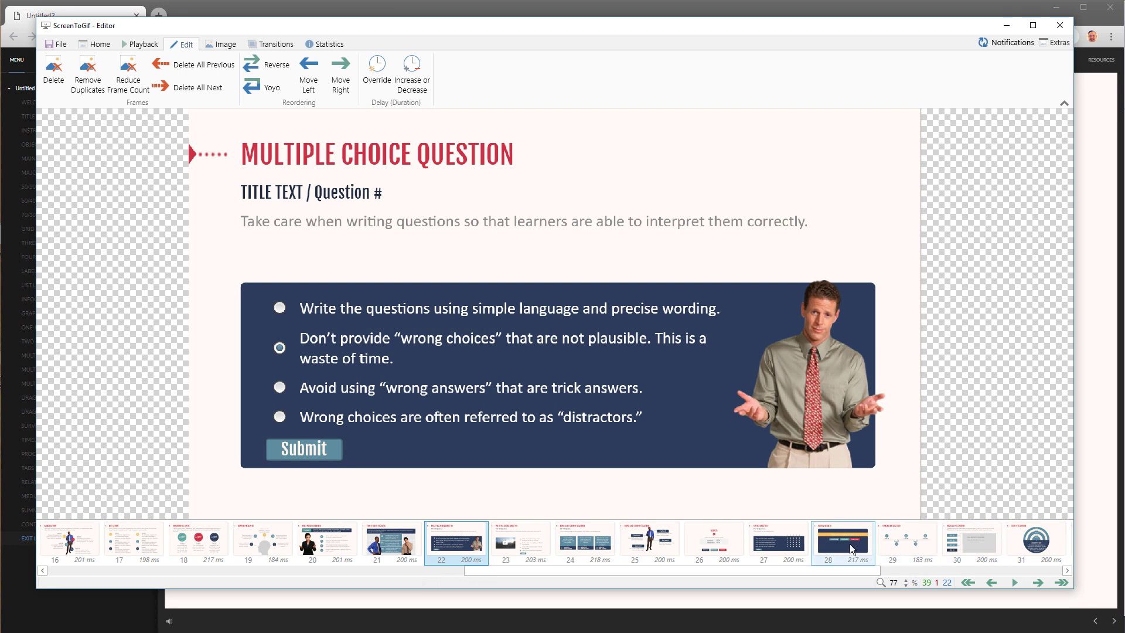
pyautogui.keyDown('shift'); pyautogui.click(851, 550); pyautogui.keyUp('shift')
pyautogui.press('Delete')
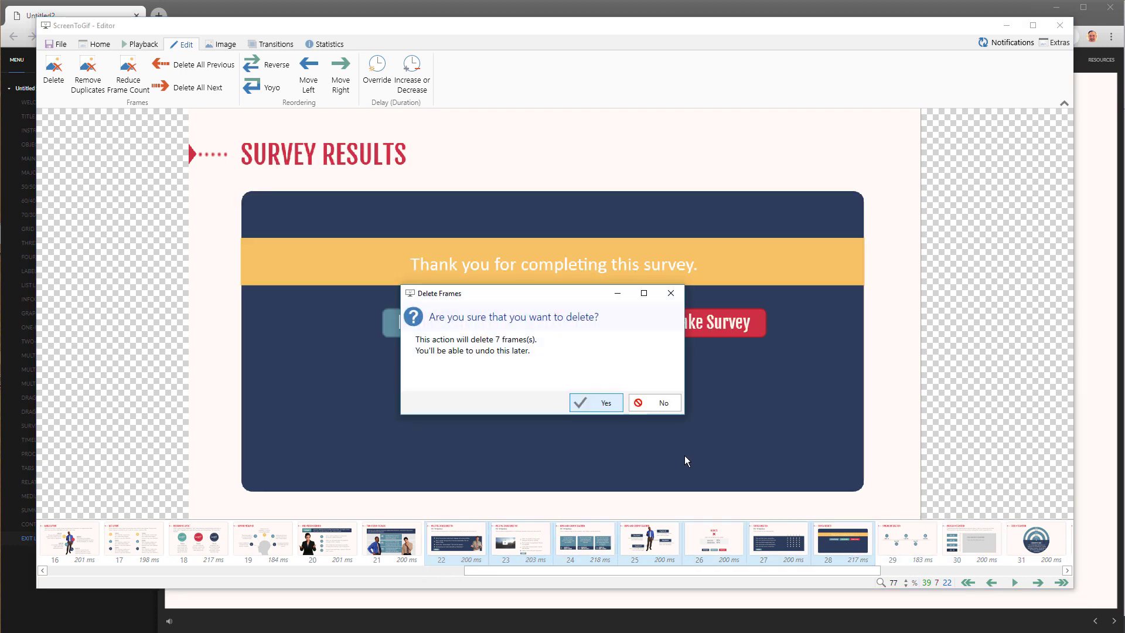
pyautogui.click(609, 405)
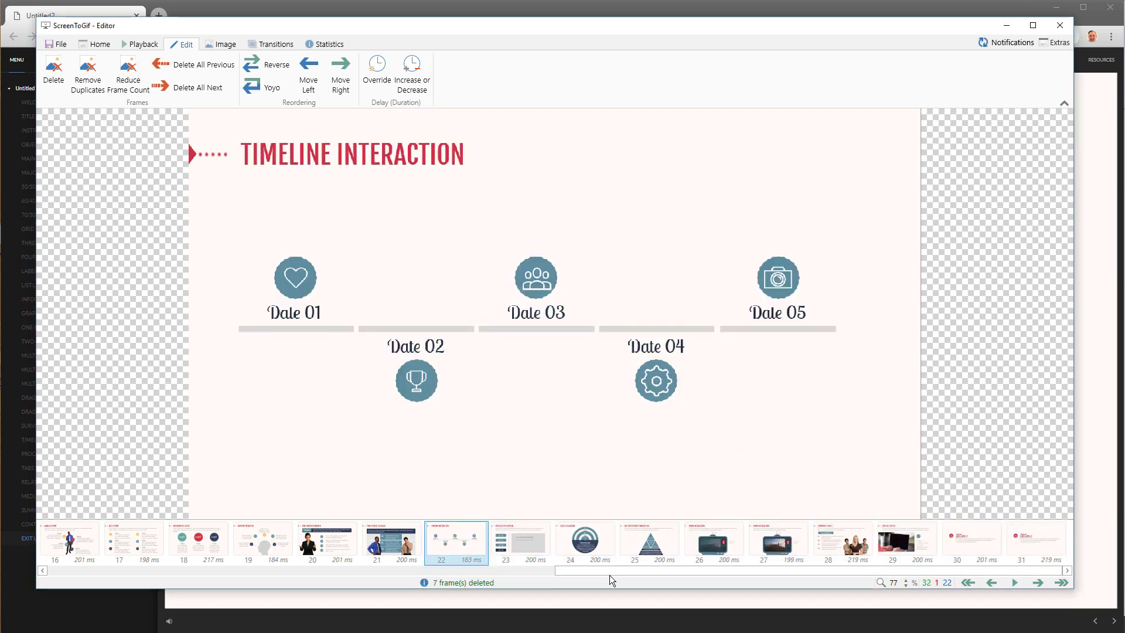
# - Delete the final duplicate Exit Layout frame, then select all 31 remaining frames for saving
pyautogui.click(1032, 535)
pyautogui.press('Delete')
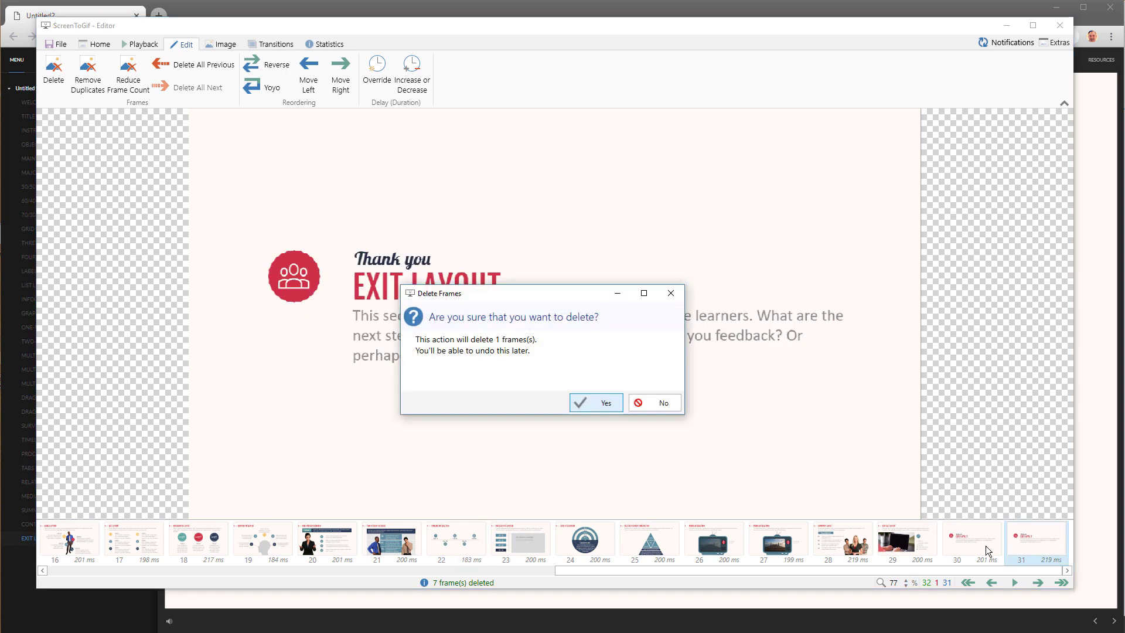
pyautogui.click(584, 408)
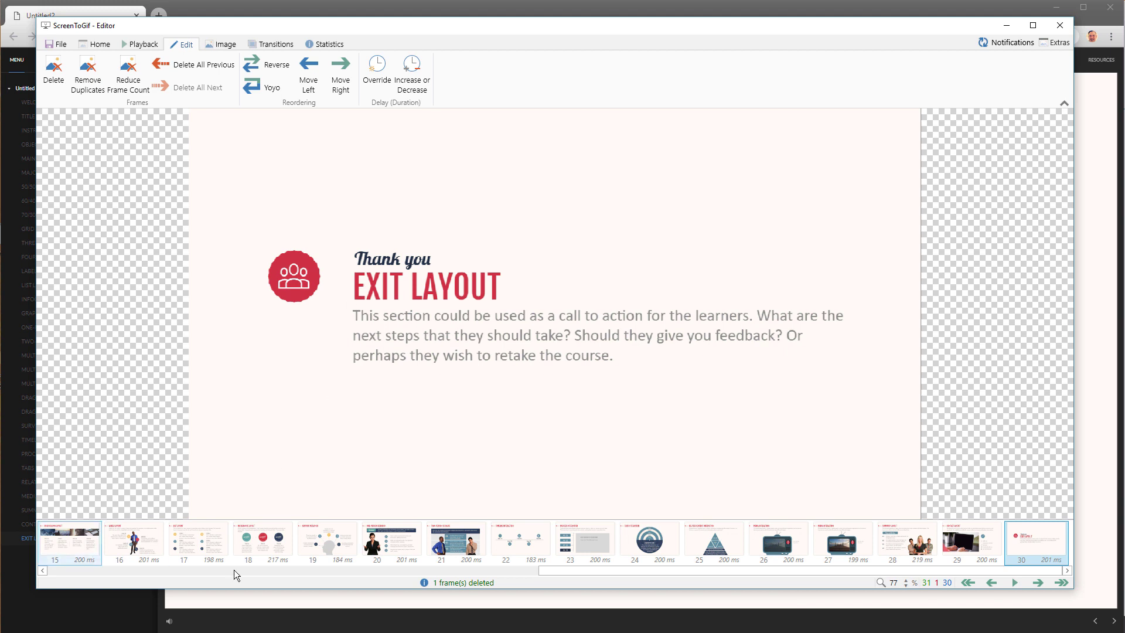
pyautogui.click(594, 548)
pyautogui.hotkey('ctrl', 'a')
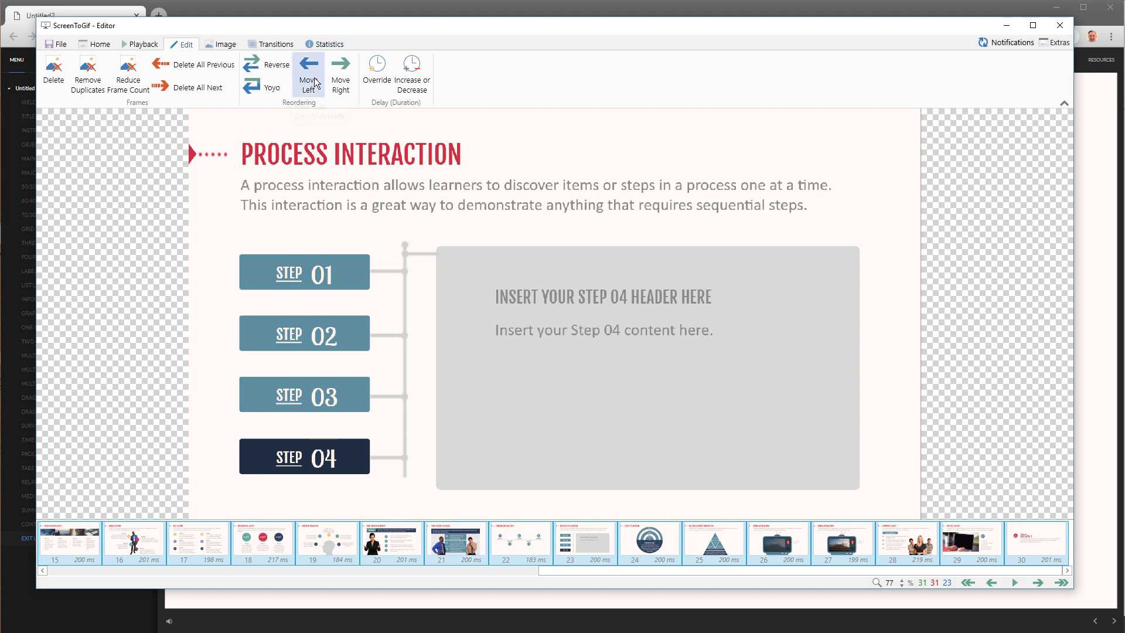
pyautogui.click(59, 45)
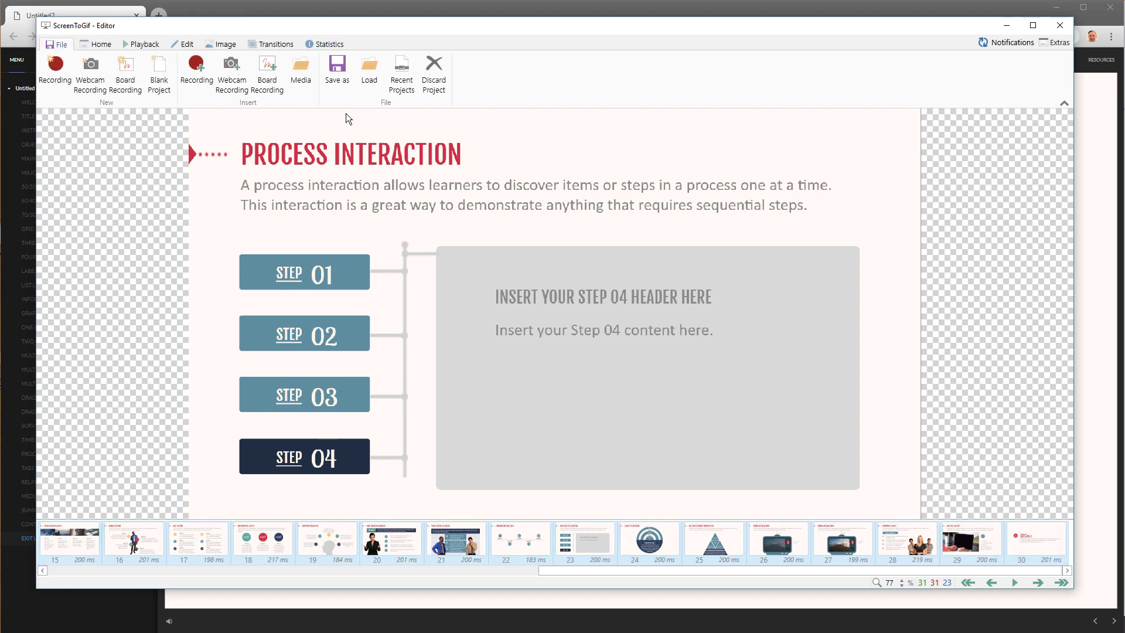
pyautogui.click(338, 73)
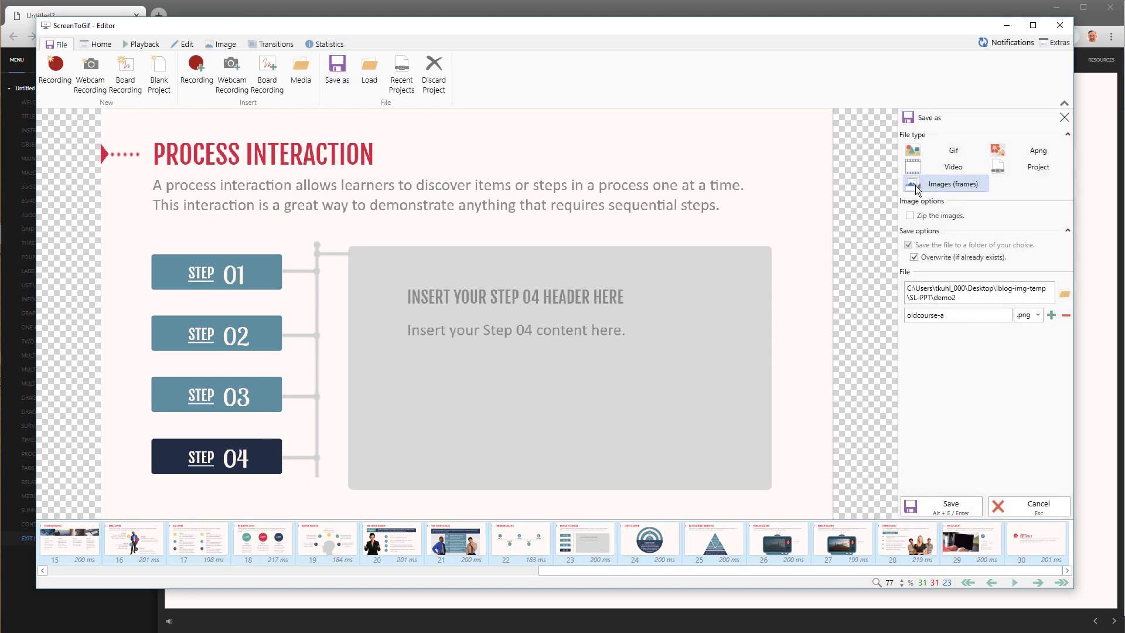
# - Rename the export to oldcourse-b.png and save all 31 frames as PNG images
pyautogui.click(953, 317)
pyautogui.click(953, 317)
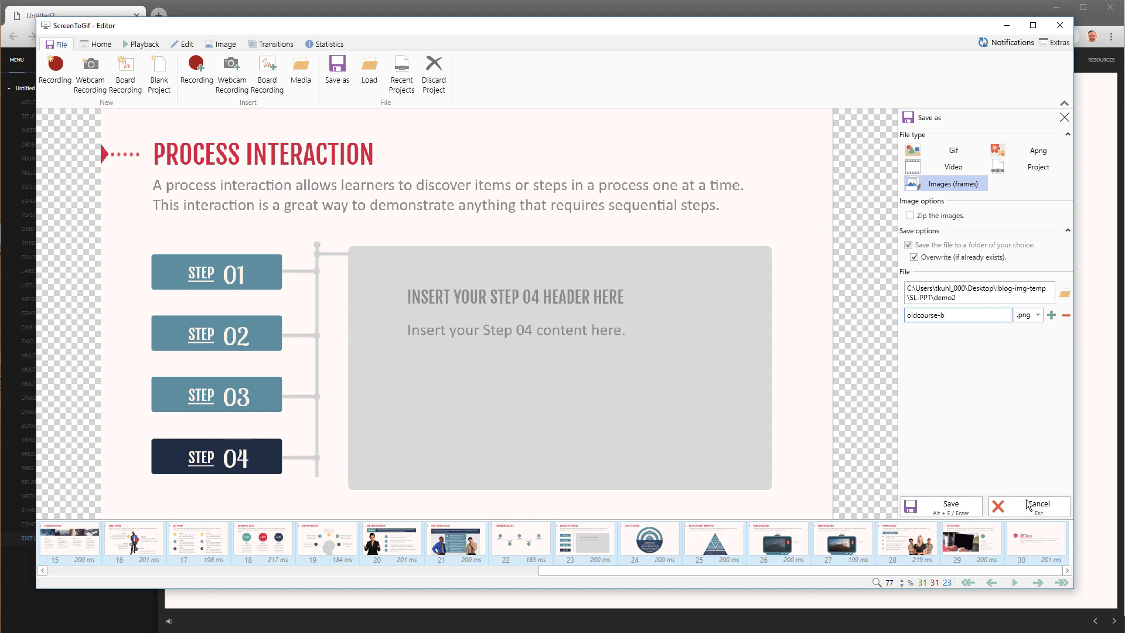
pyautogui.click(956, 515)
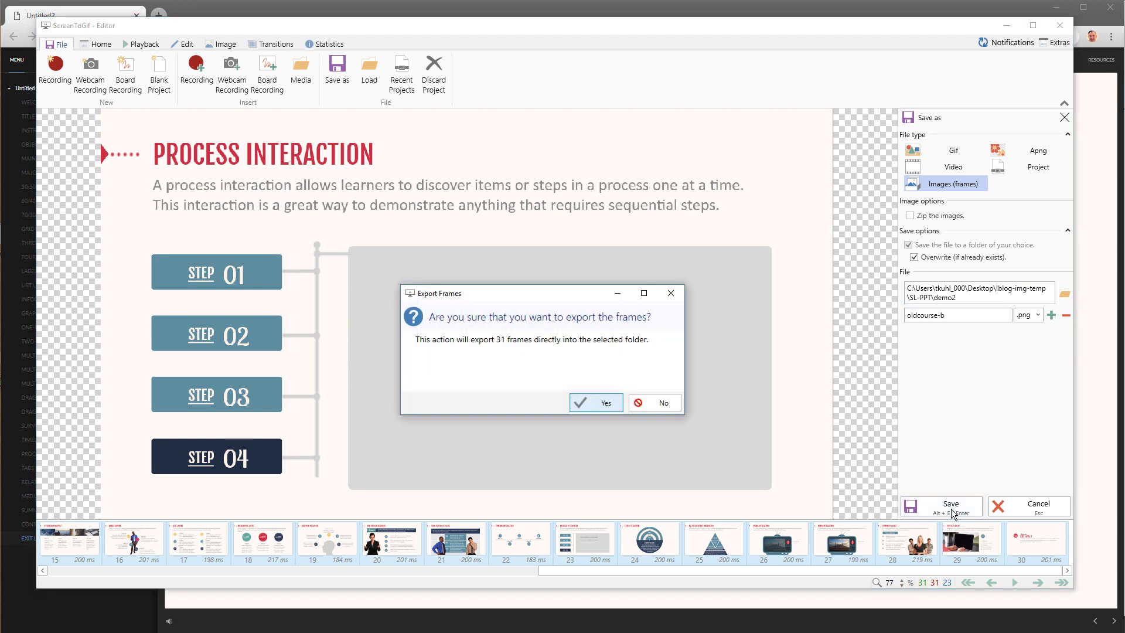
pyautogui.click(599, 403)
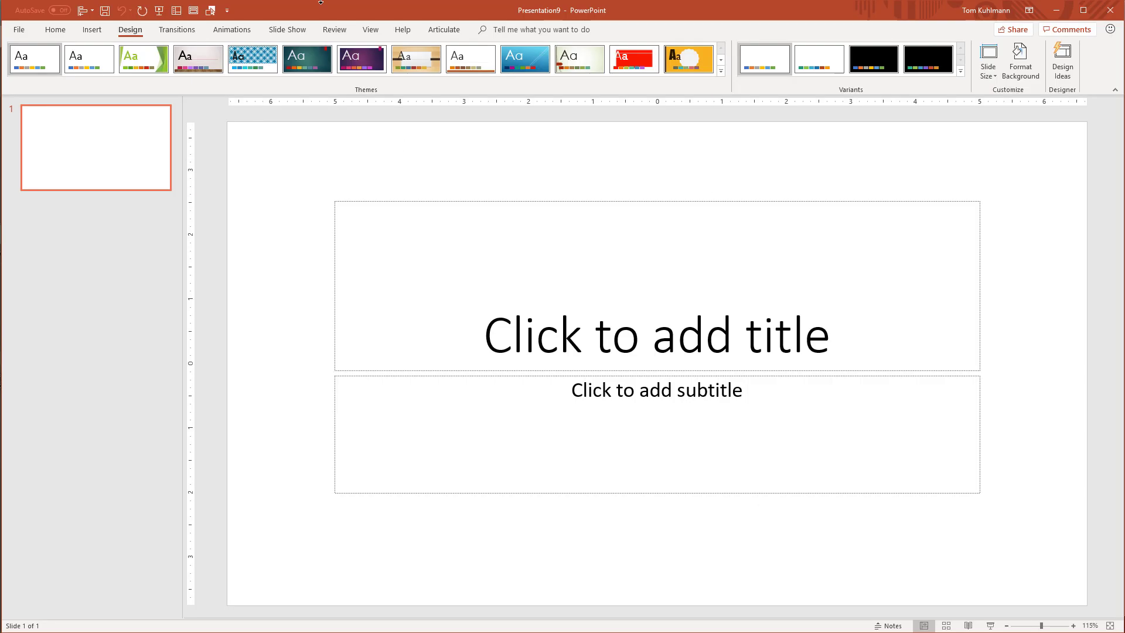
# - Create a new photo album from the images oldcourse-b 0 through oldcourse-b 30
pyautogui.click(91, 29)
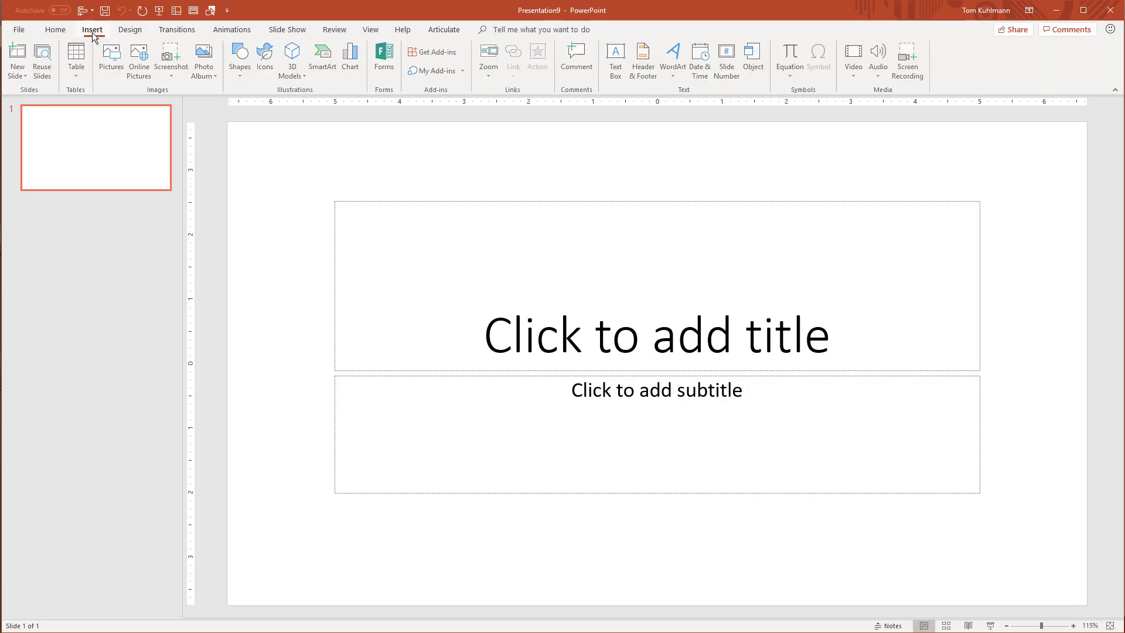
pyautogui.click(200, 75)
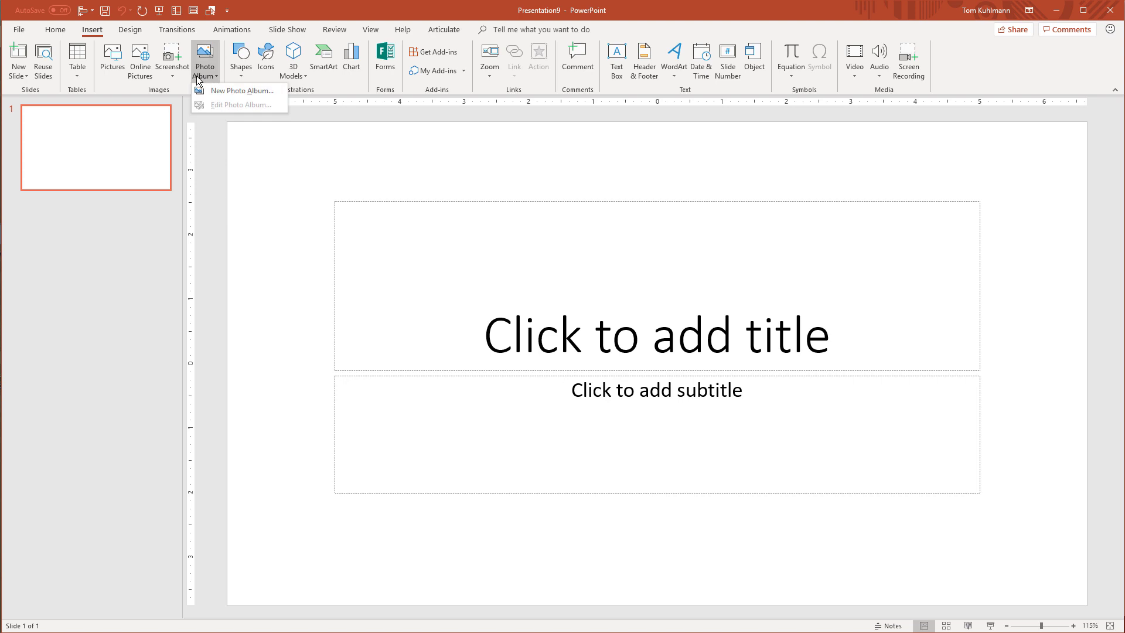
pyautogui.click(227, 89)
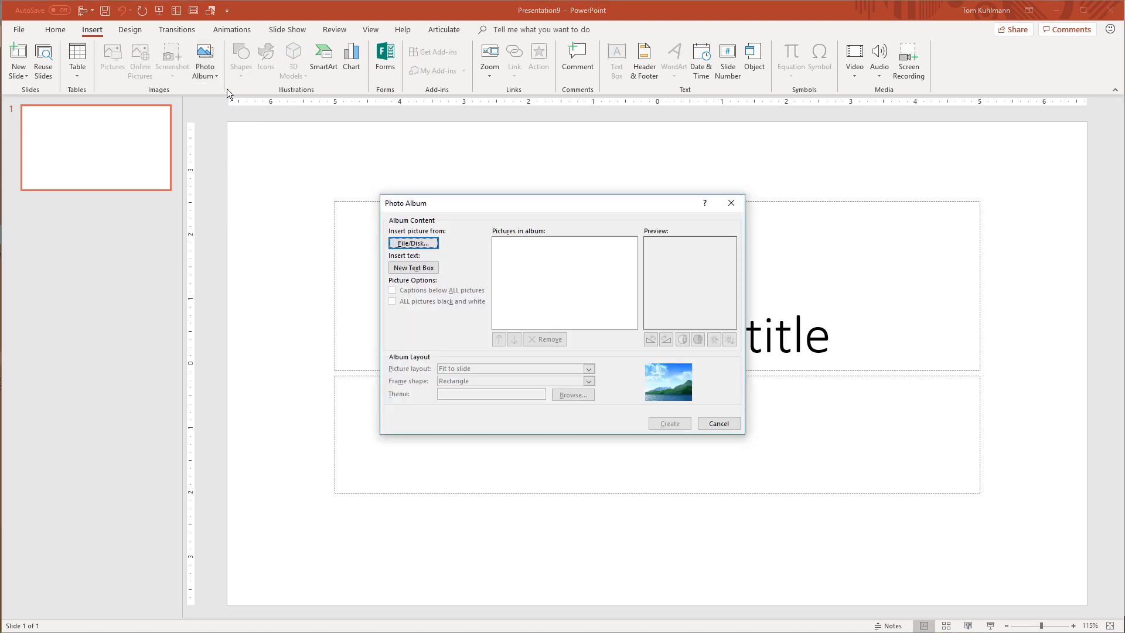
pyautogui.click(432, 245)
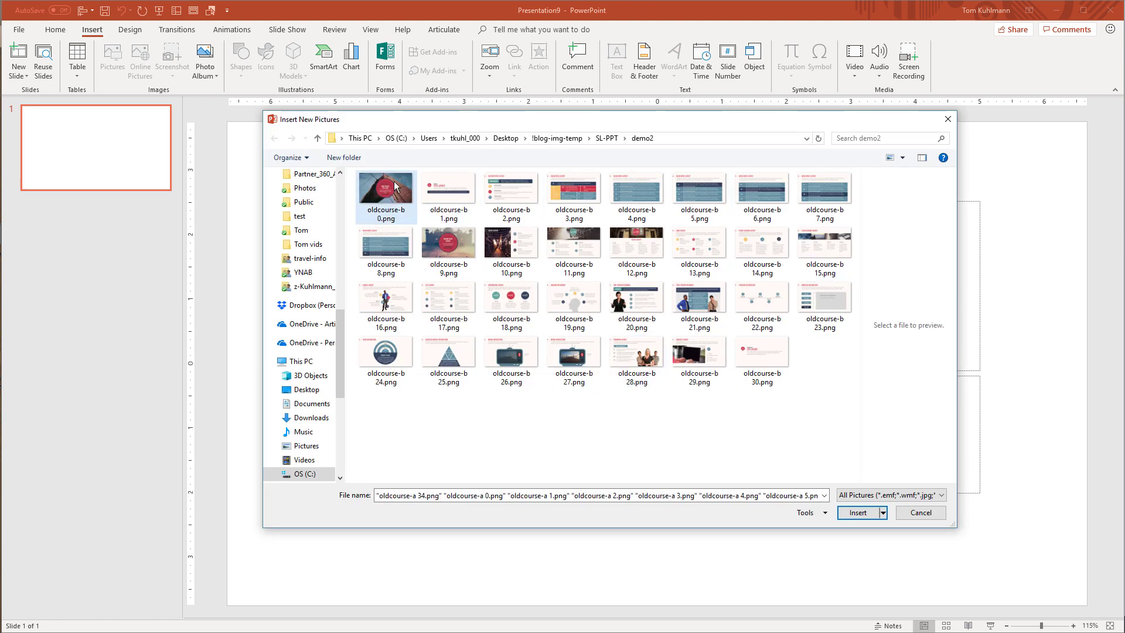
pyautogui.click(394, 186)
pyautogui.keyDown('shift'); pyautogui.click(769, 355); pyautogui.keyUp('shift')
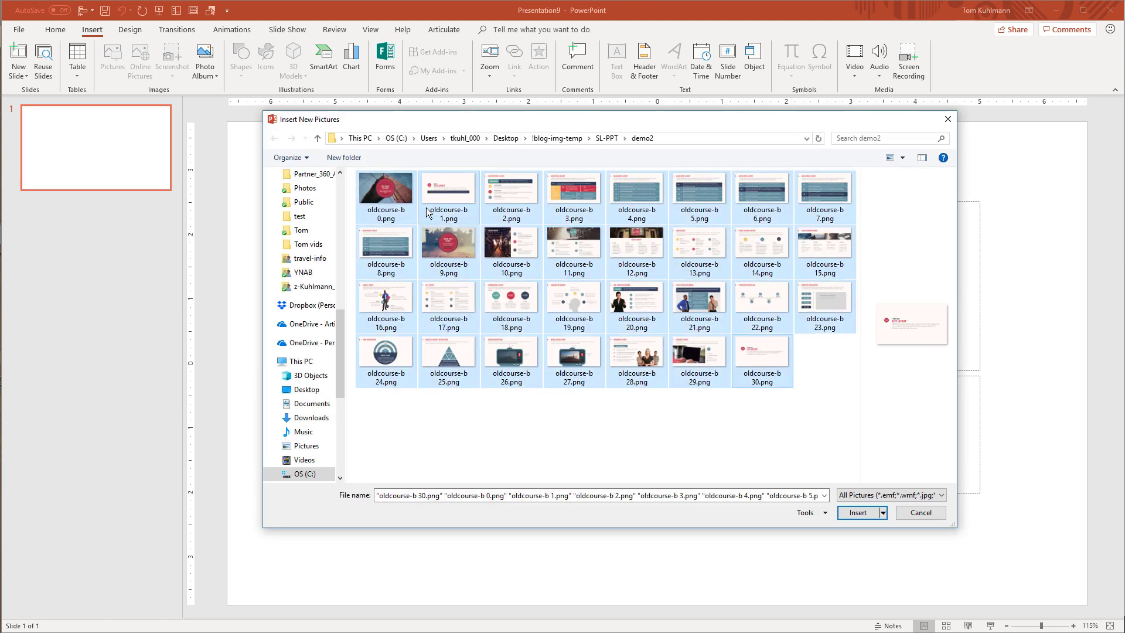
pyautogui.click(859, 513)
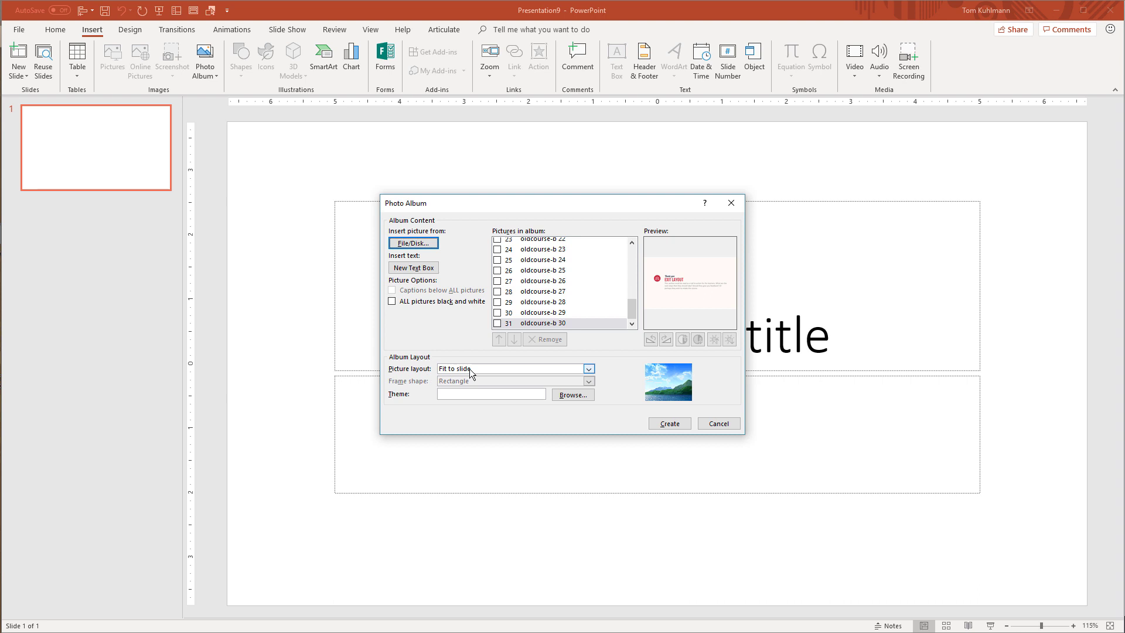
pyautogui.click(670, 424)
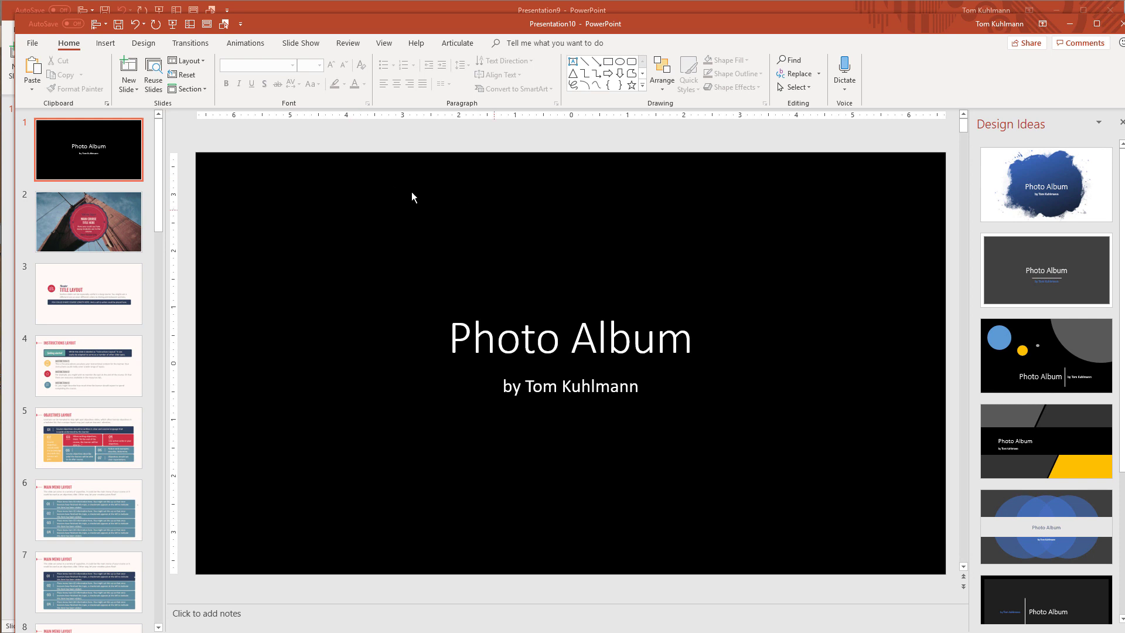
# - Delete the black Photo Album title slide, then show slide 2, the Title Layout frame
pyautogui.click(75, 164)
pyautogui.press('Delete')
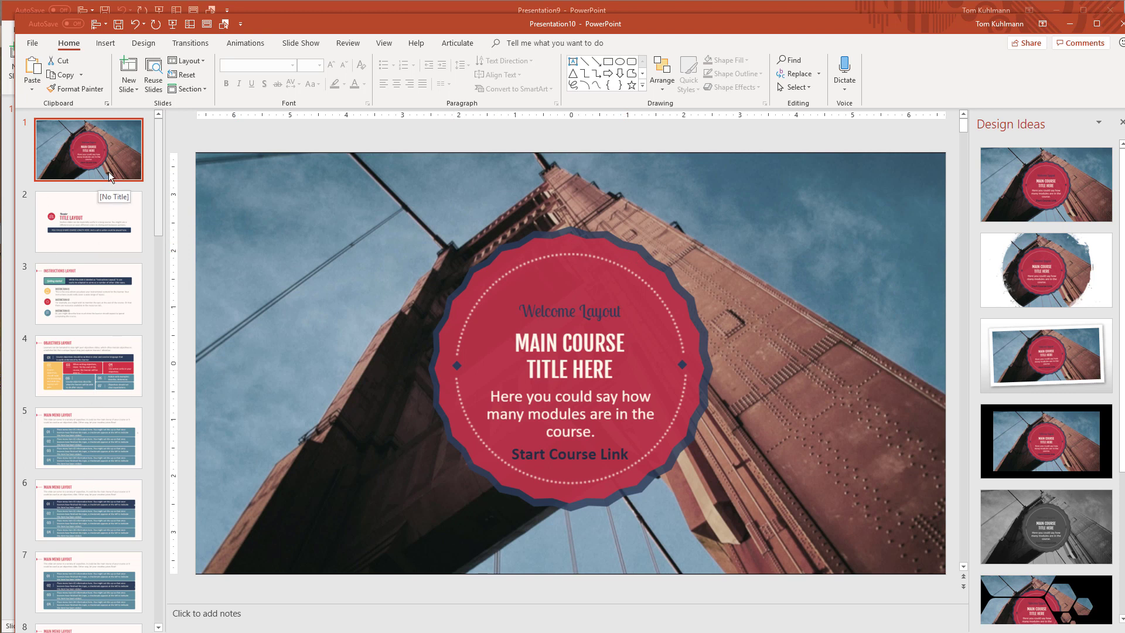
pyautogui.scroll(-2, 104, 281)
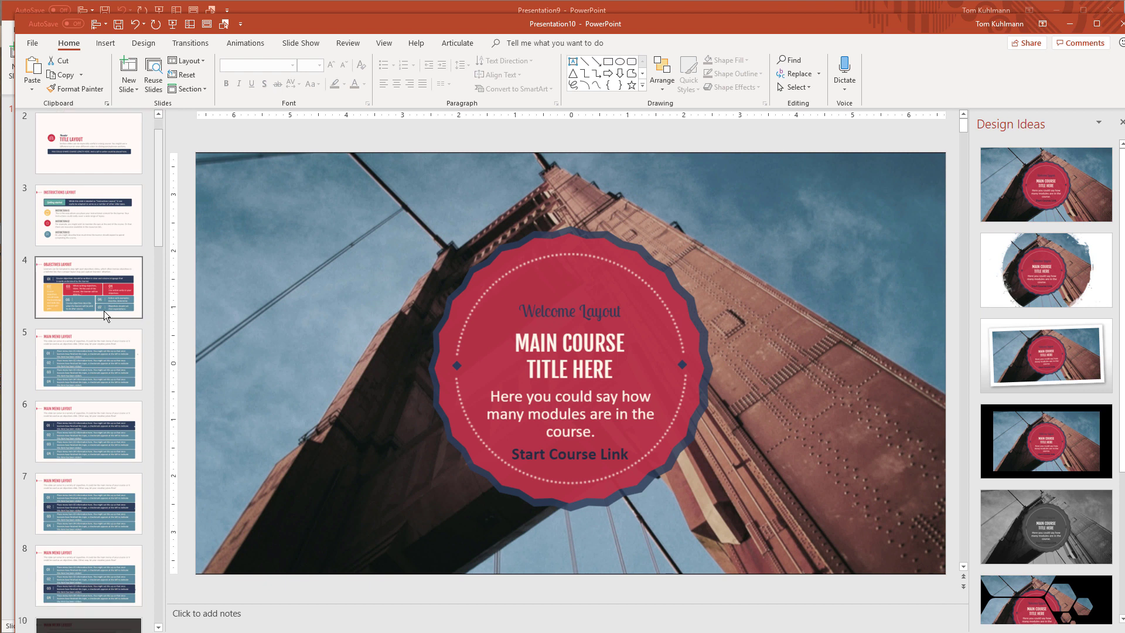
pyautogui.scroll(-10, 103, 310)
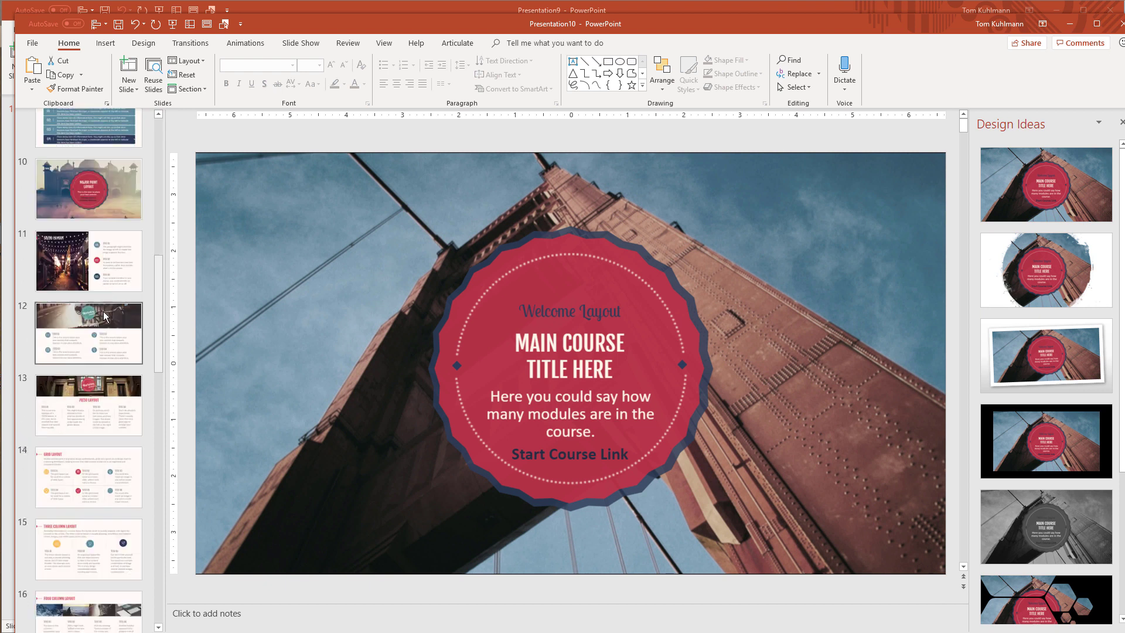
pyautogui.scroll(12, 104, 311)
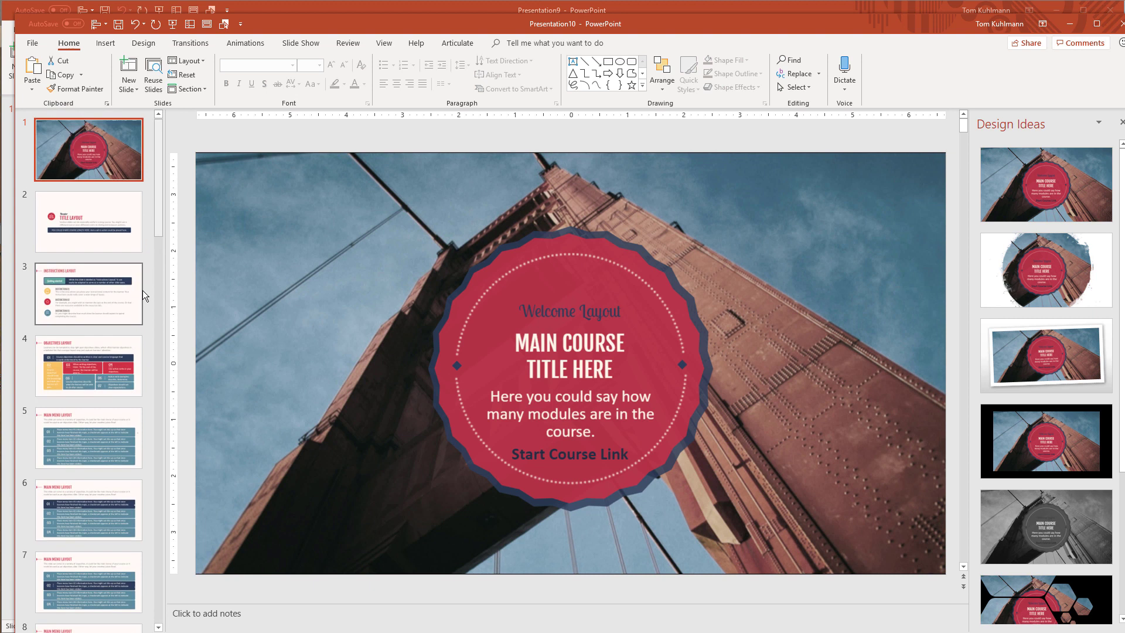
pyautogui.click(88, 221)
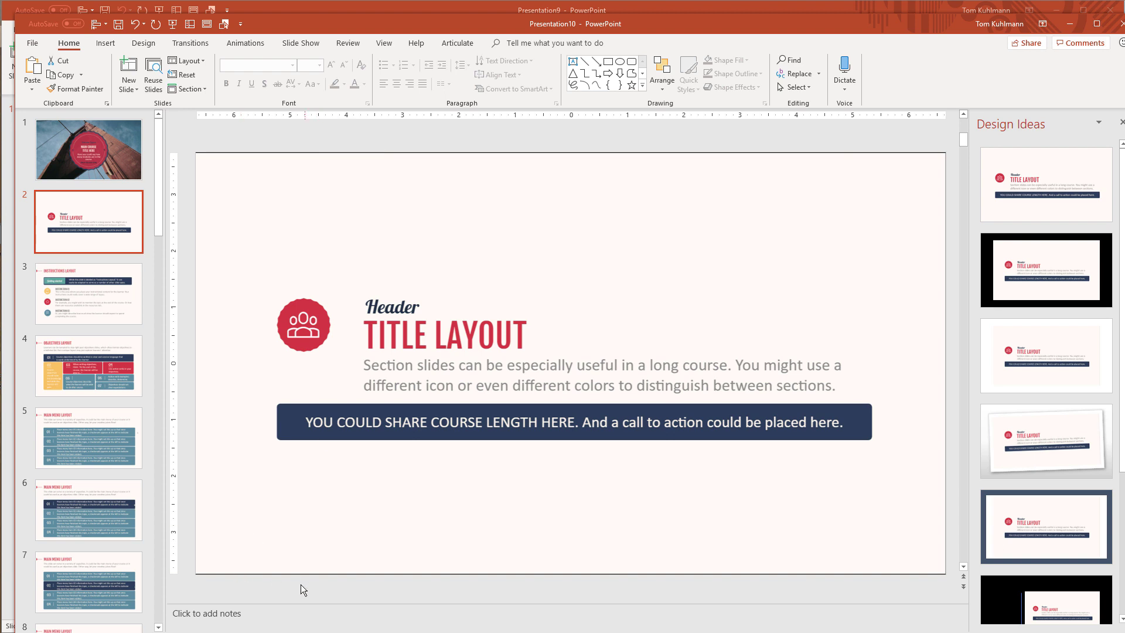
# - Paste the copied frame picture onto slide 2 and undo the resize so it fits the slide
pyautogui.hotkey('ctrl', 'v')
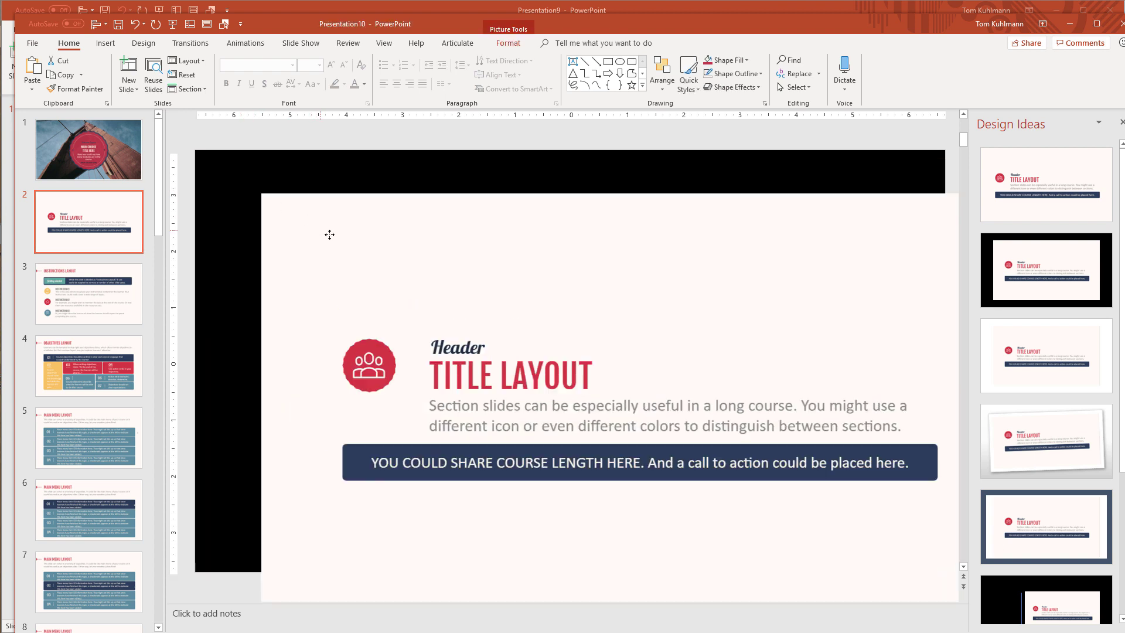
pyautogui.click(135, 24)
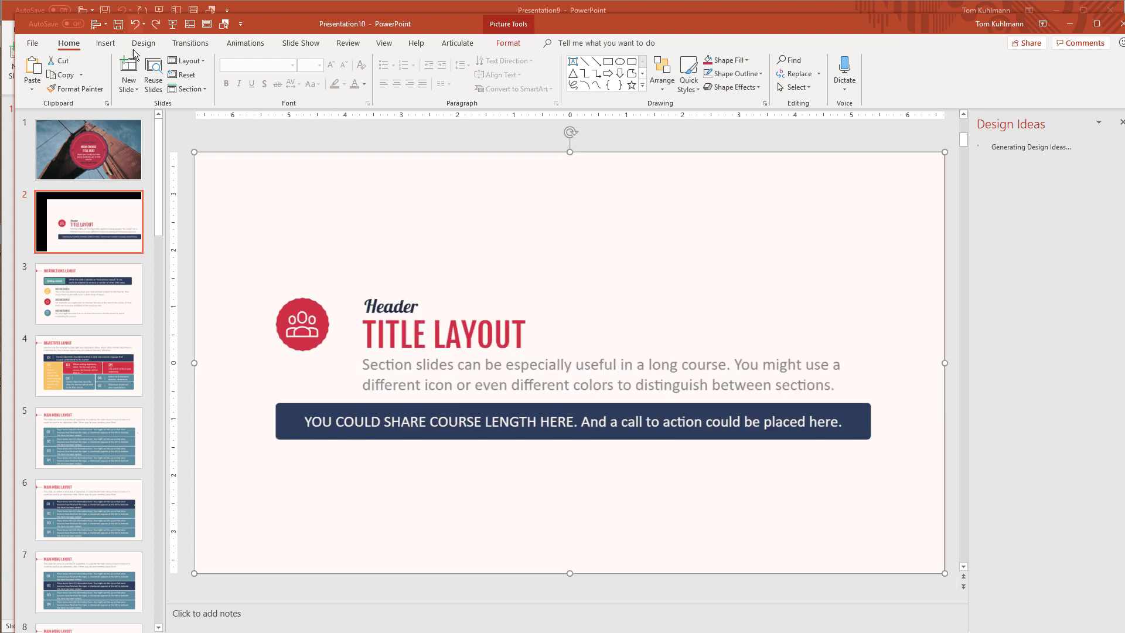
pyautogui.rightClick(411, 203)
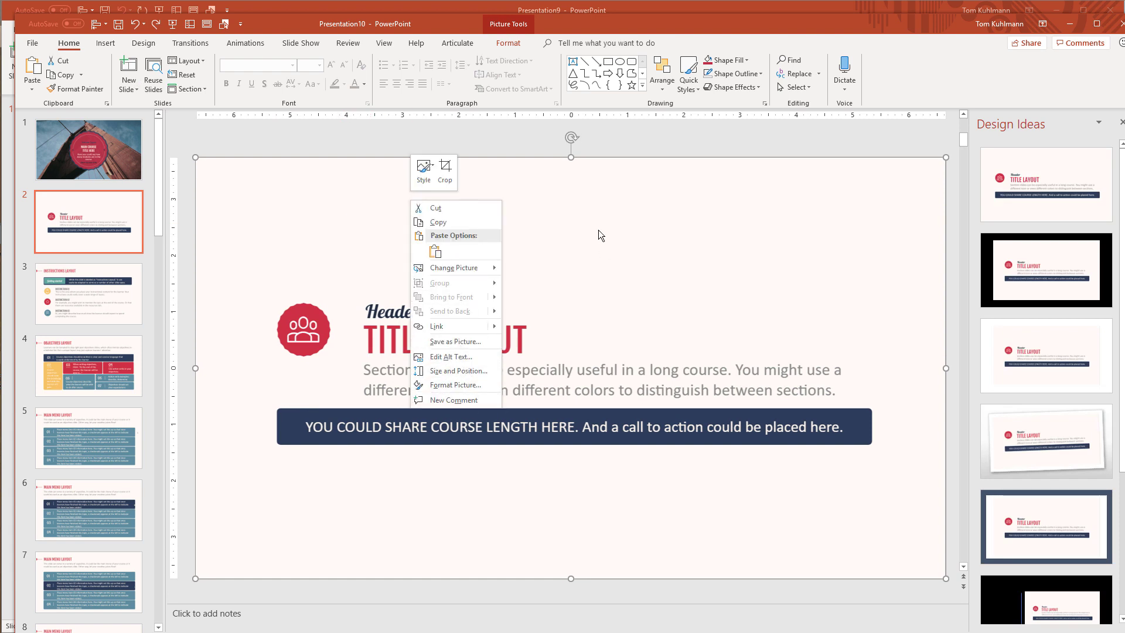
pyautogui.click(621, 146)
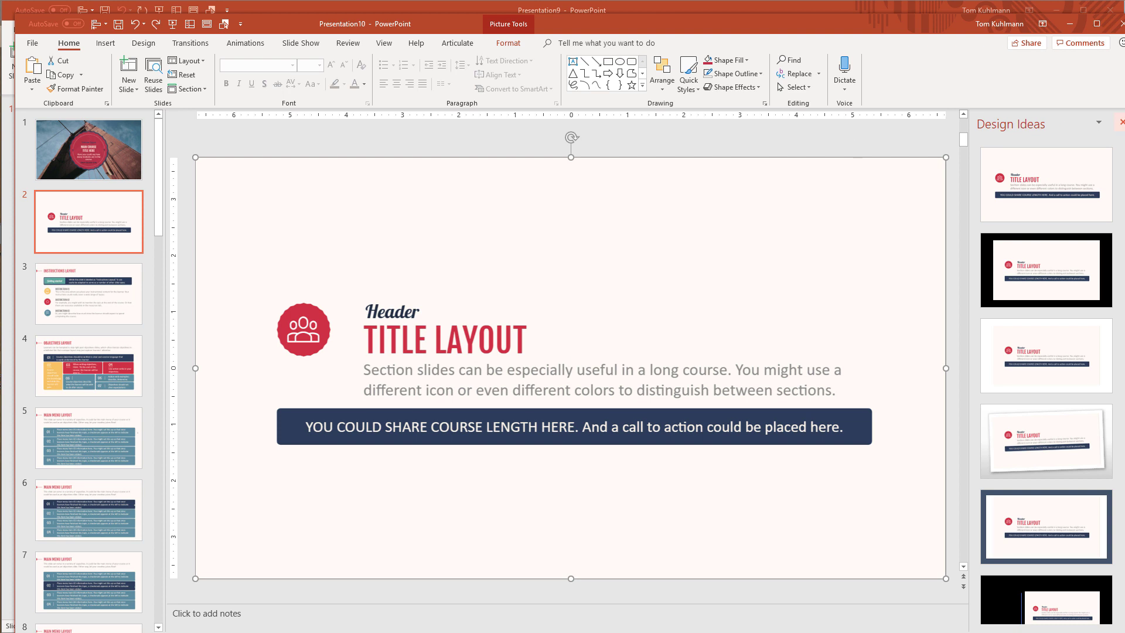
pyautogui.click(1120, 122)
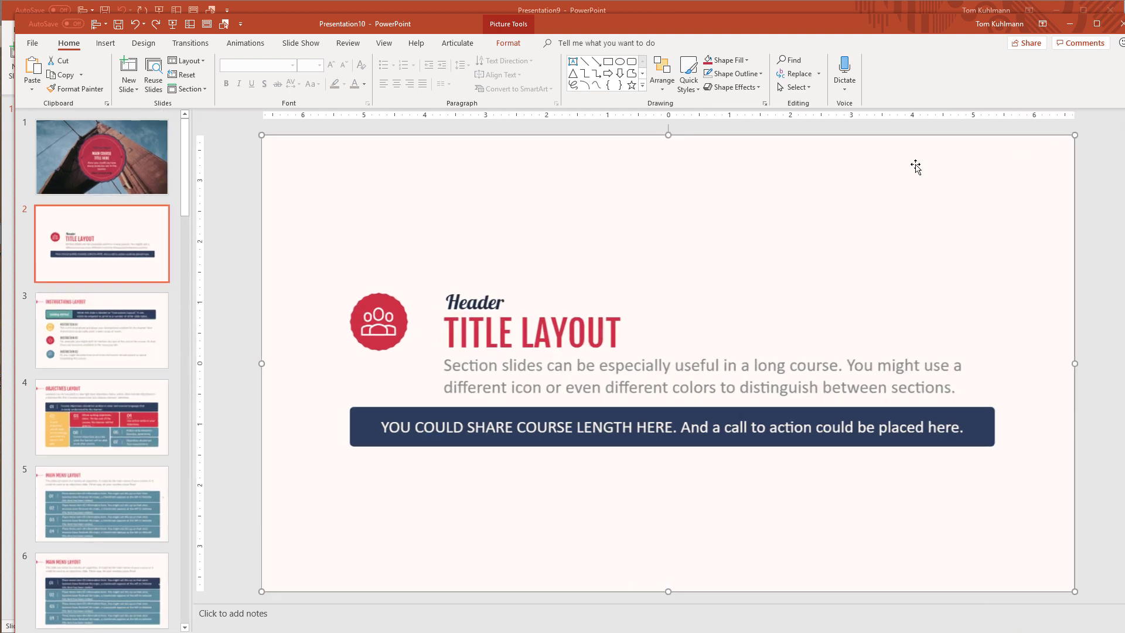
# - Eyedrop the picture's pale colour as the slide background and apply it to all slides
pyautogui.rightClick(1093, 225)
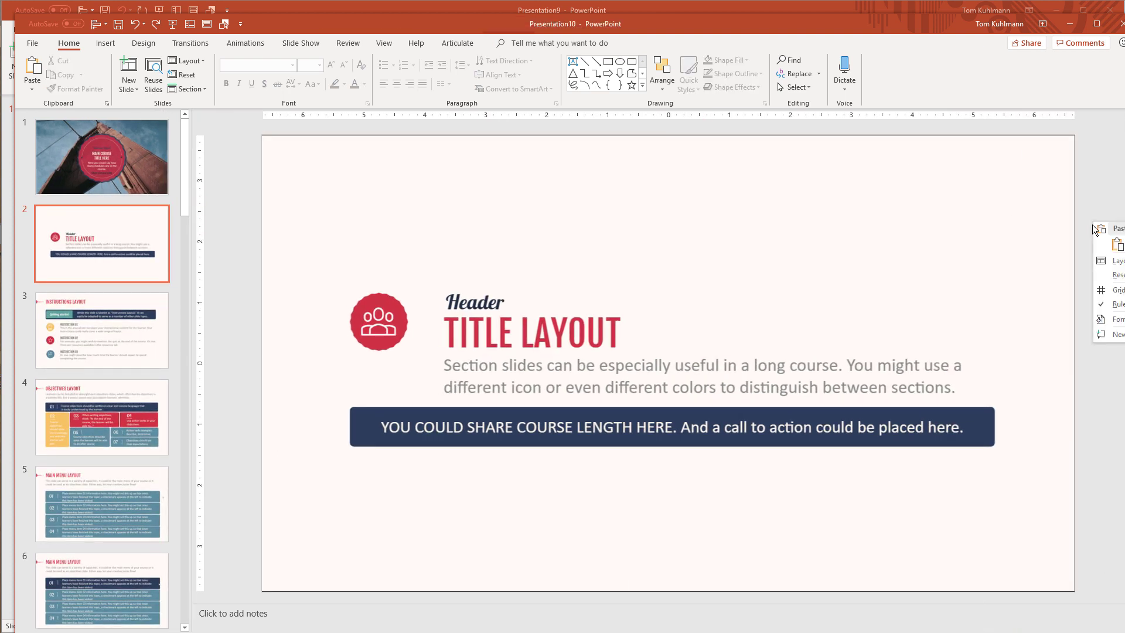
pyautogui.click(1110, 320)
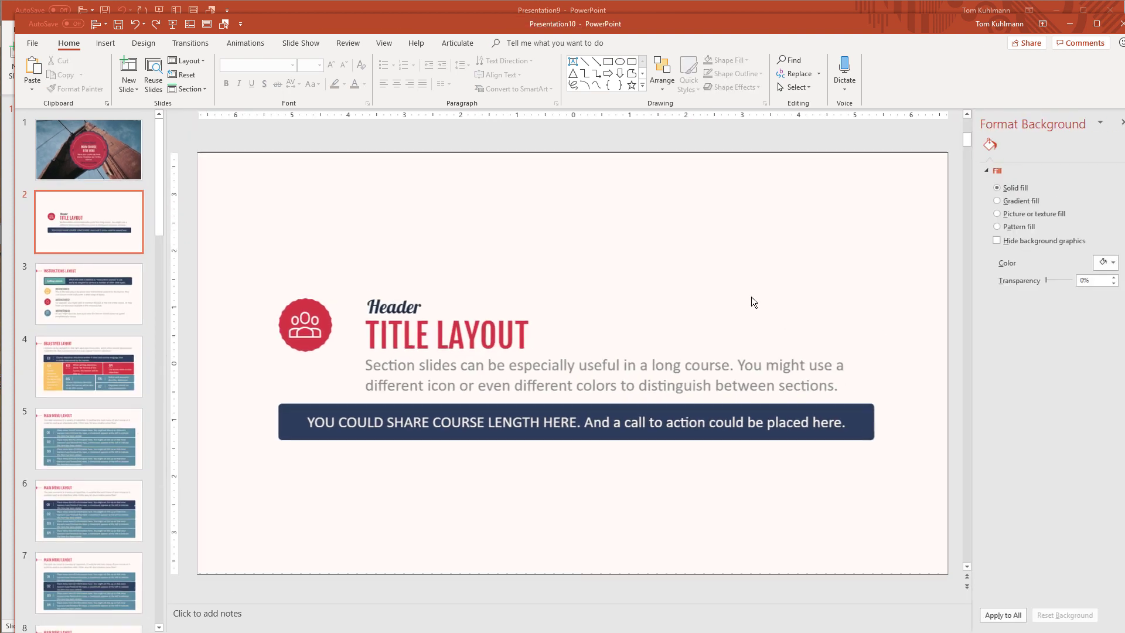
pyautogui.click(1107, 263)
pyautogui.click(1116, 389)
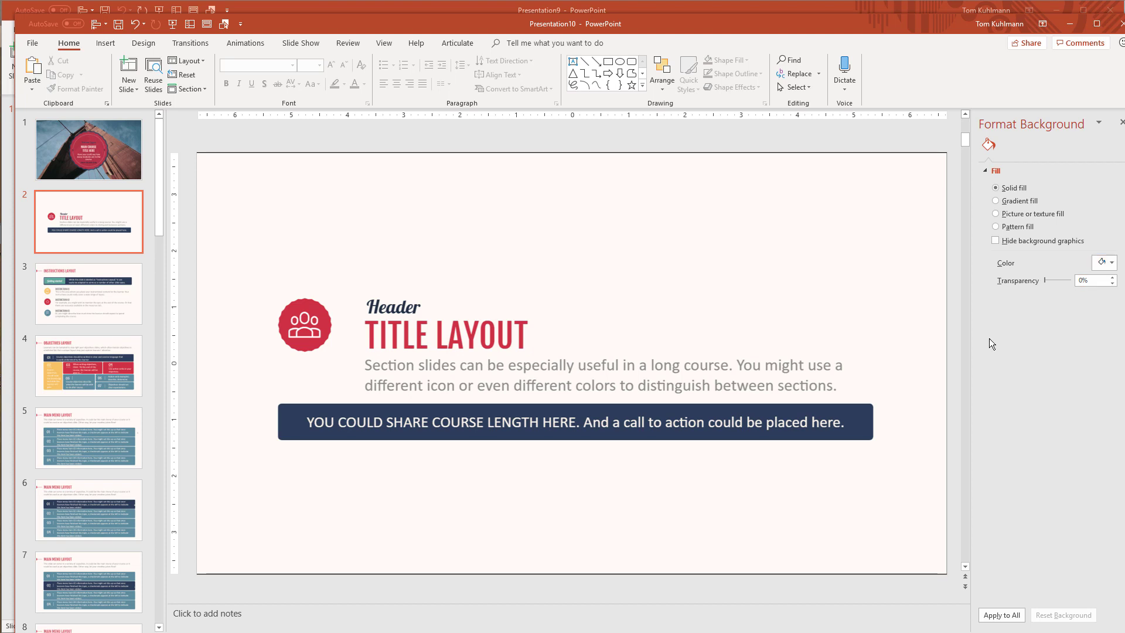
pyautogui.click(852, 250)
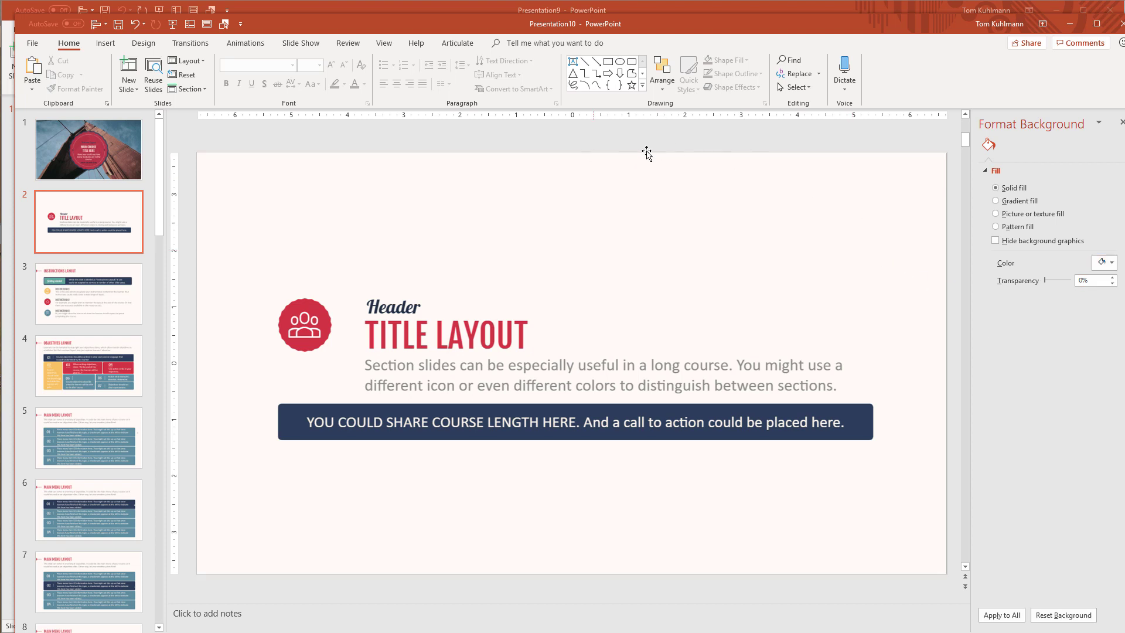
pyautogui.click(1002, 615)
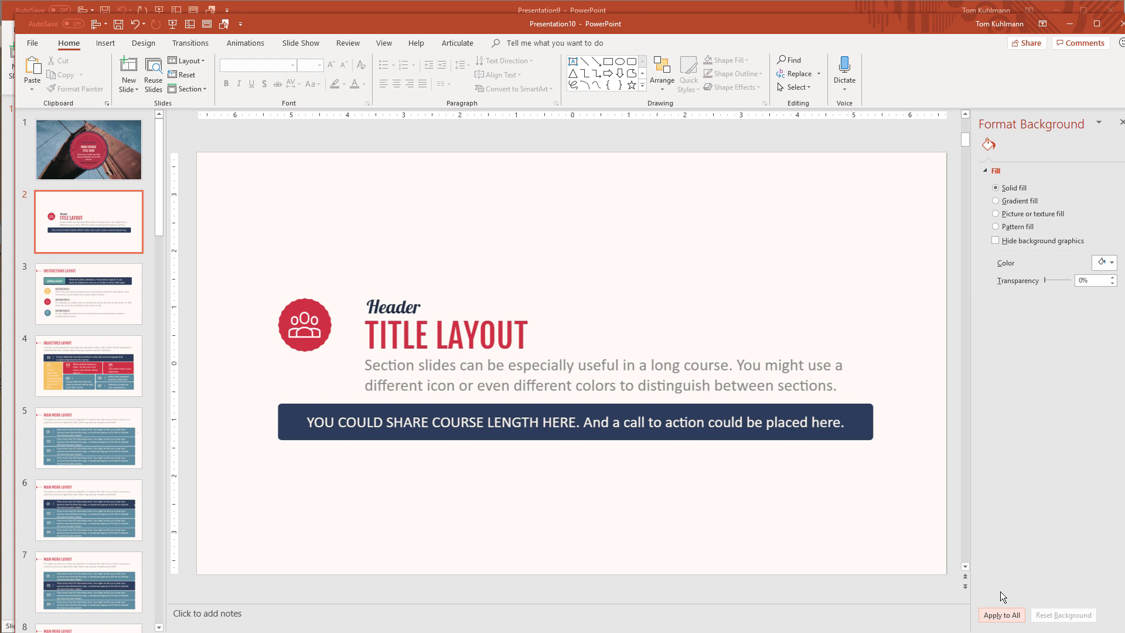
pyautogui.click(86, 138)
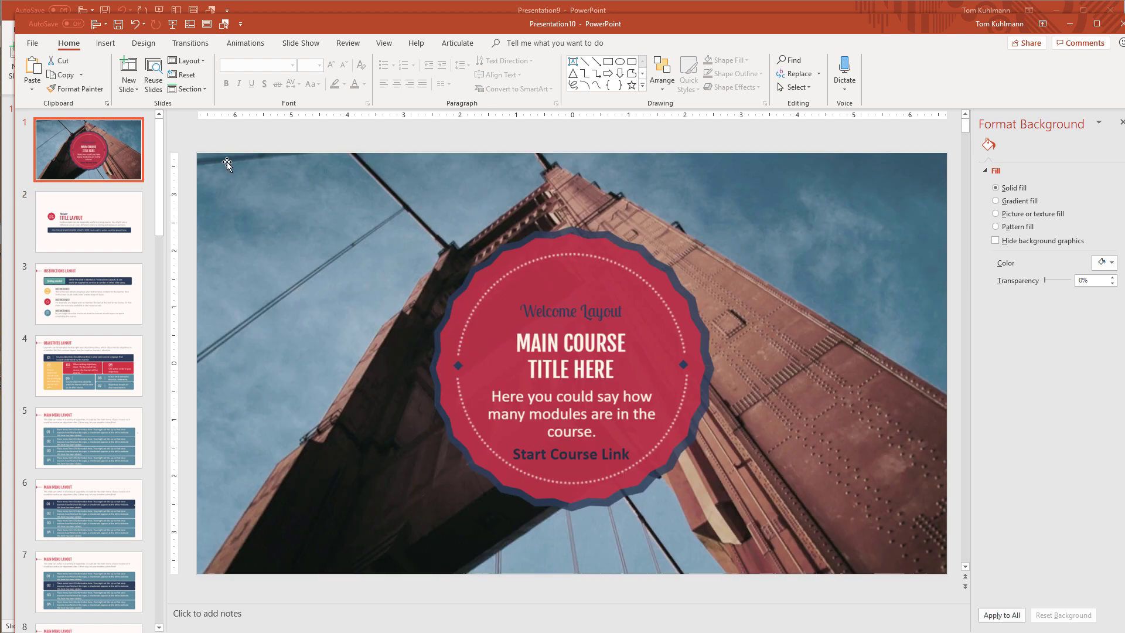
pyautogui.click(107, 308)
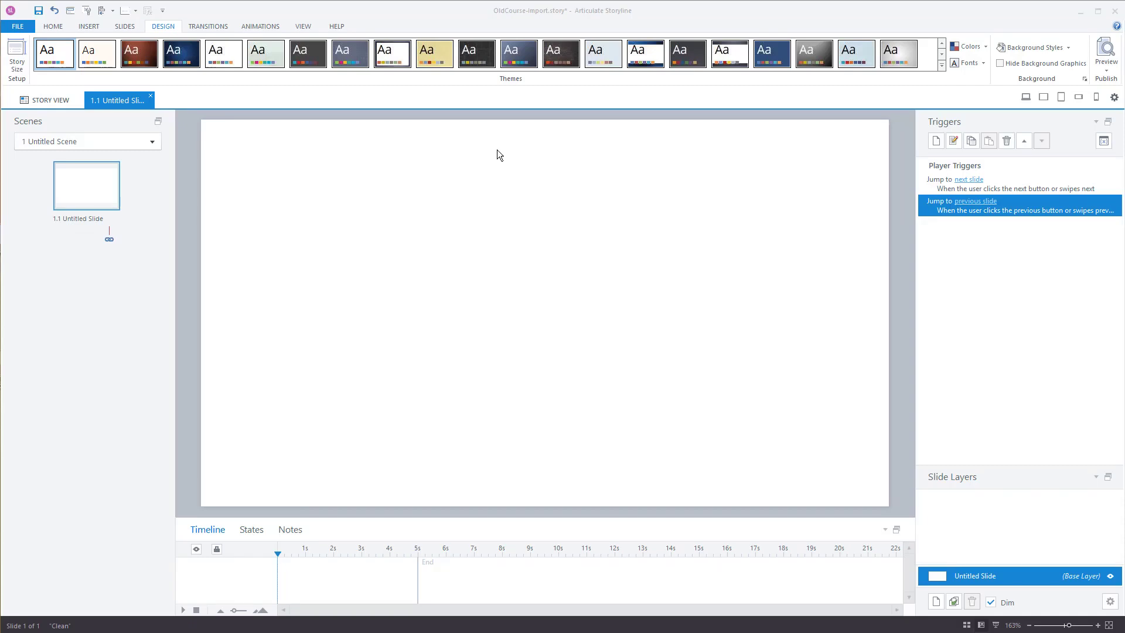
# - Import all 31 slides of demo2.pptx from PowerPoint into a new scene
pyautogui.click(122, 27)
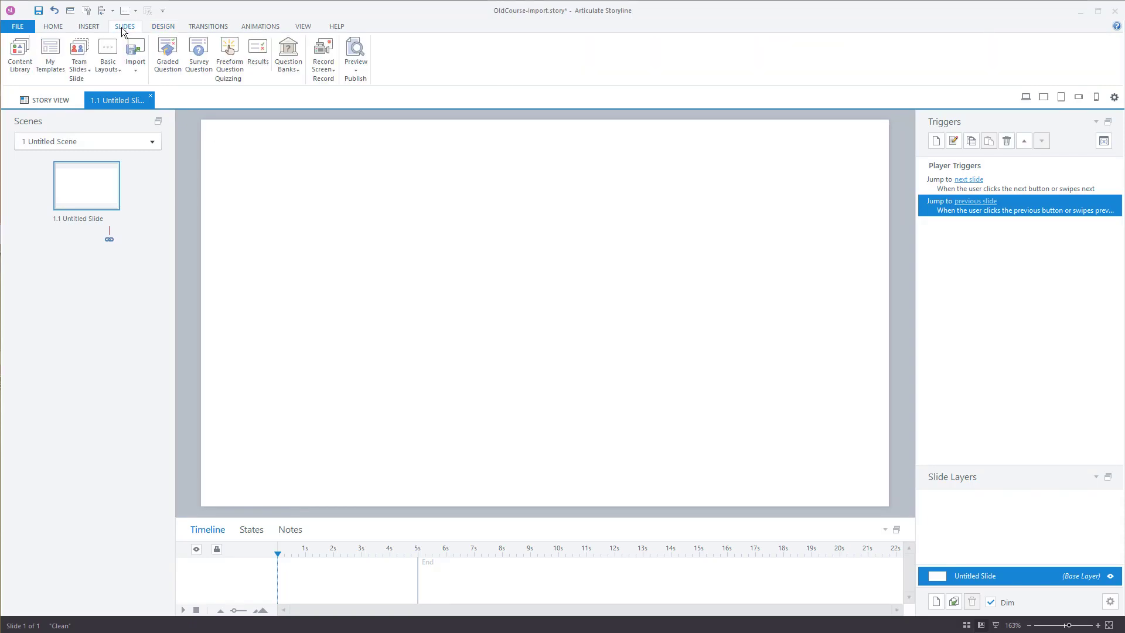
pyautogui.click(135, 58)
pyautogui.click(168, 84)
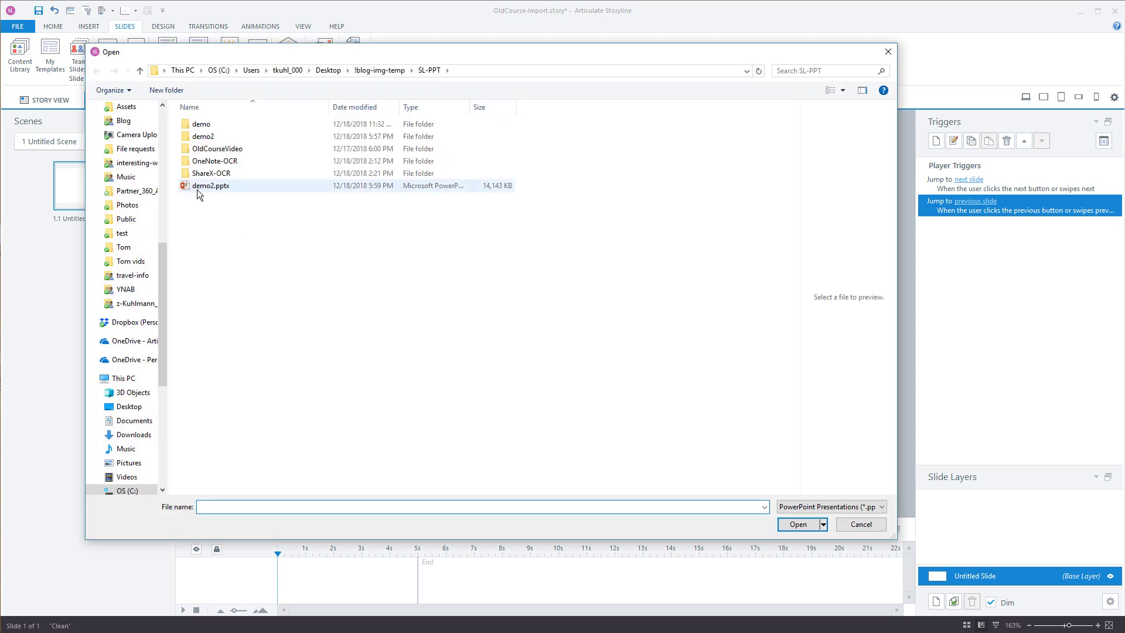
pyautogui.click(210, 187)
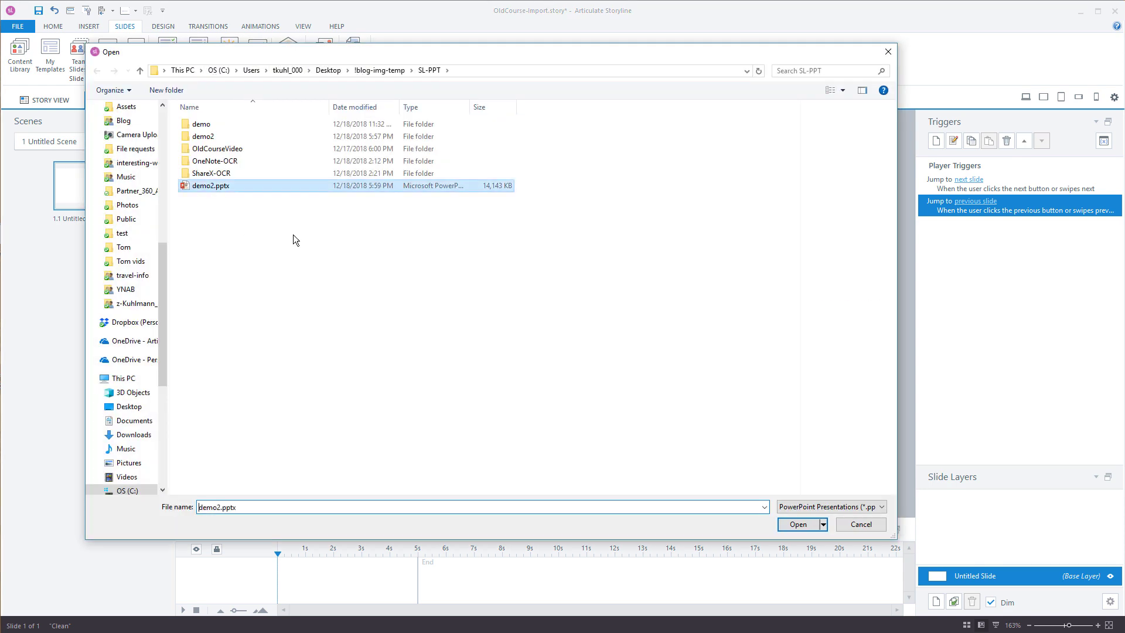
pyautogui.click(798, 524)
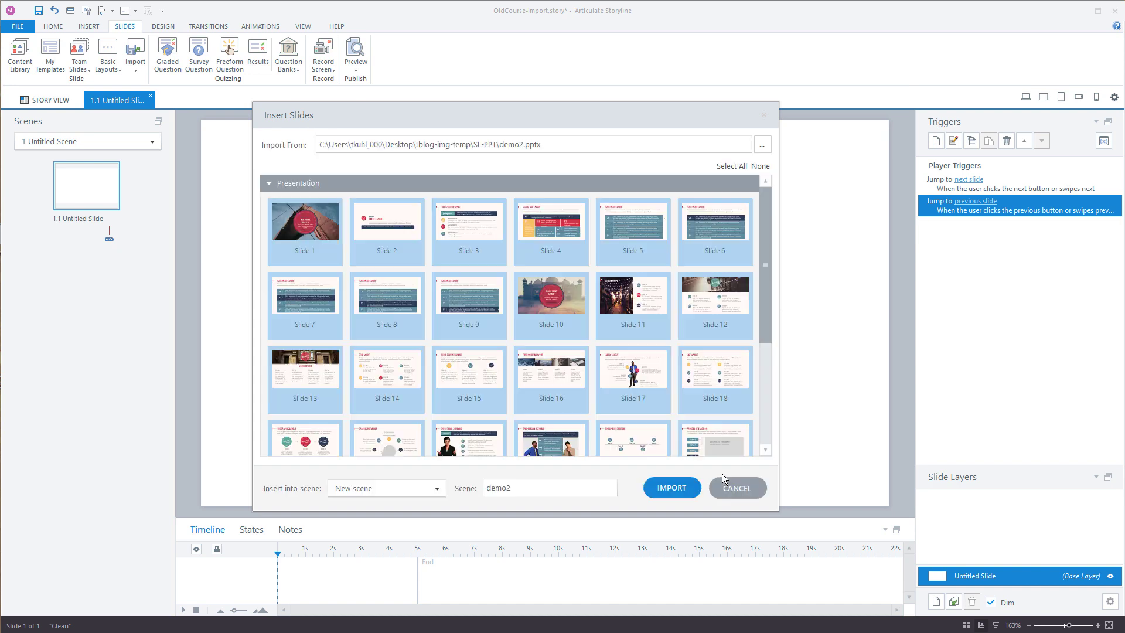
pyautogui.moveTo(768, 237); pyautogui.dragTo(765, 391)
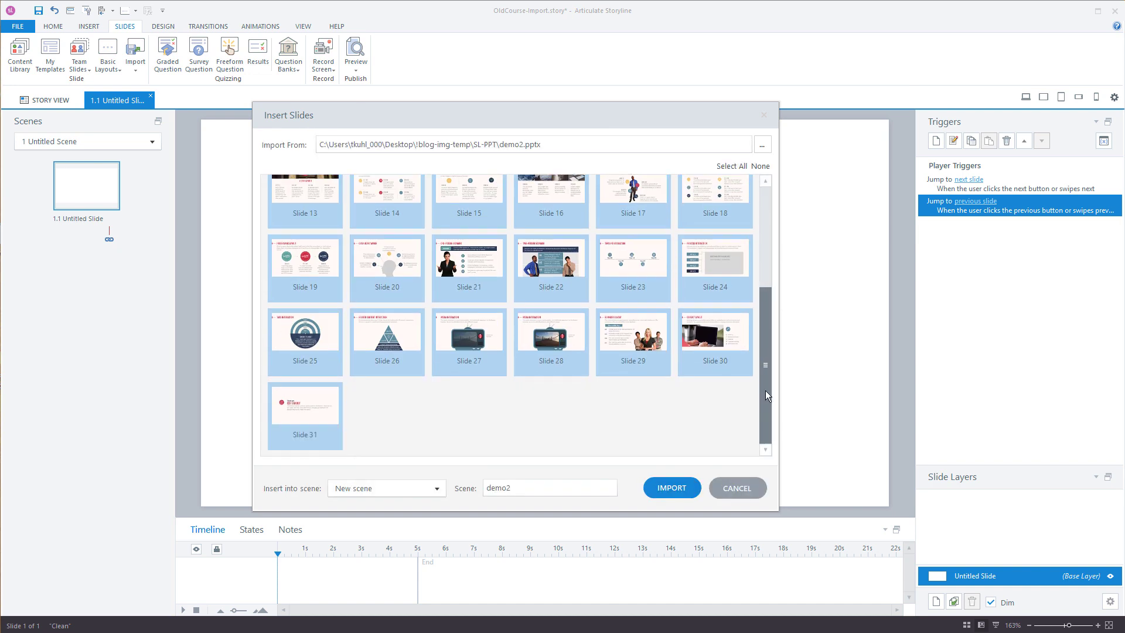
pyautogui.click(670, 488)
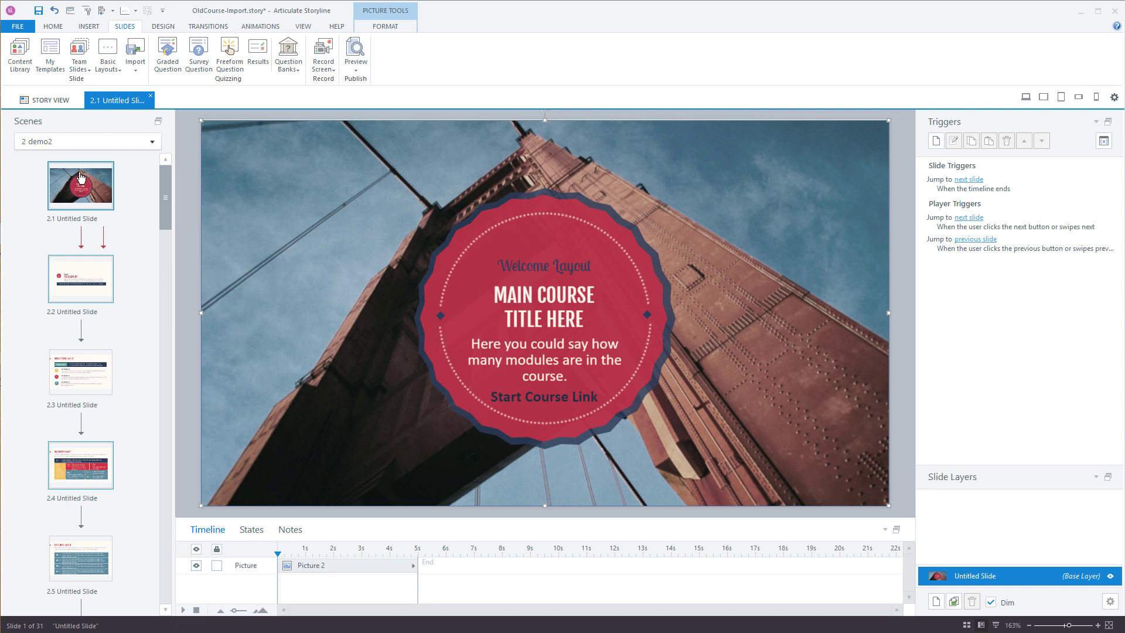
pyautogui.click(354, 70)
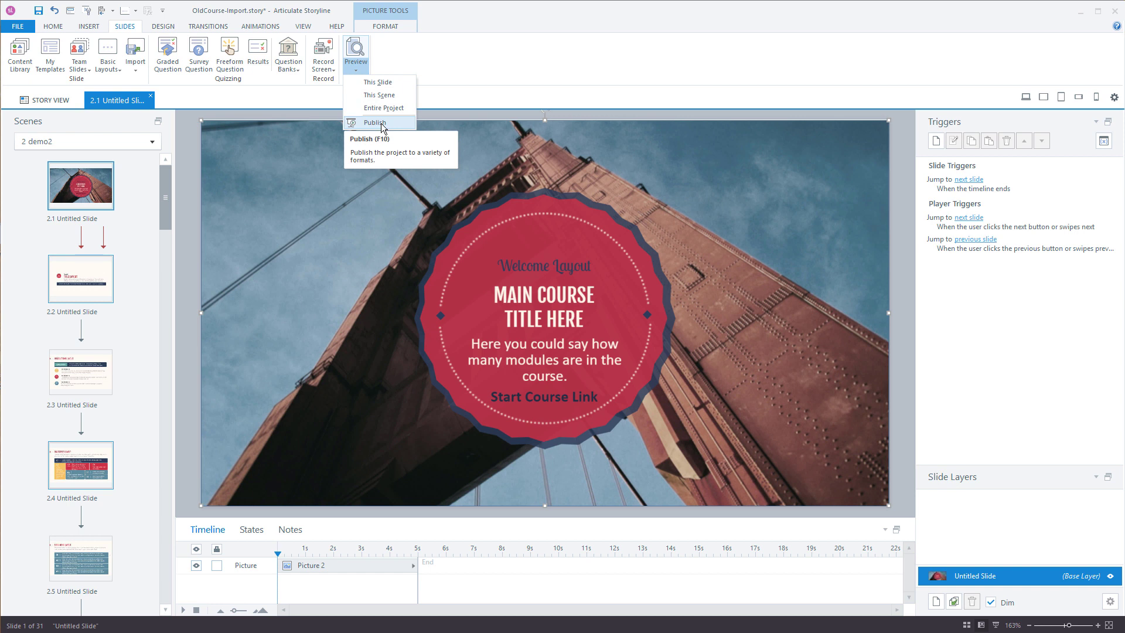
pyautogui.click(386, 96)
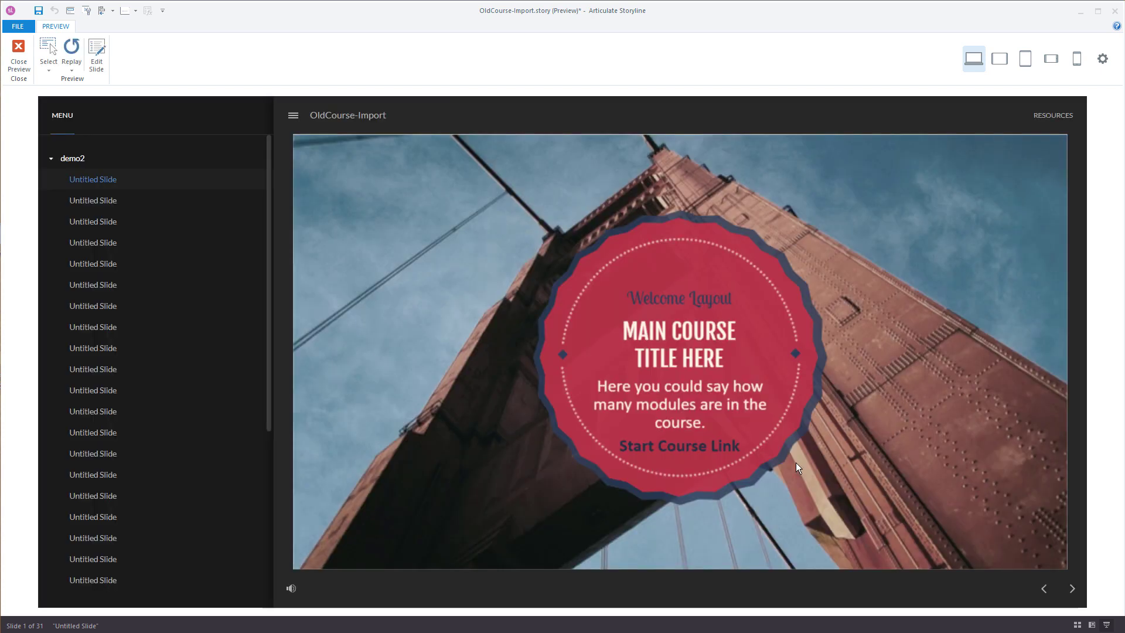
pyautogui.click(1073, 590)
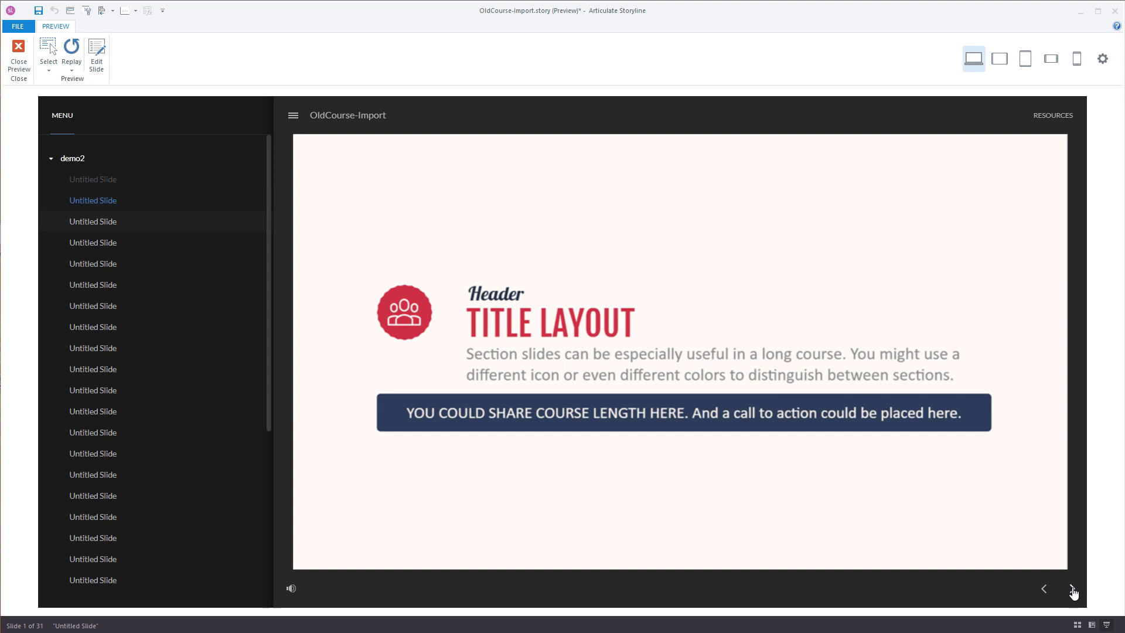
pyautogui.click(1073, 590)
pyautogui.click(1073, 591)
pyautogui.click(1073, 590)
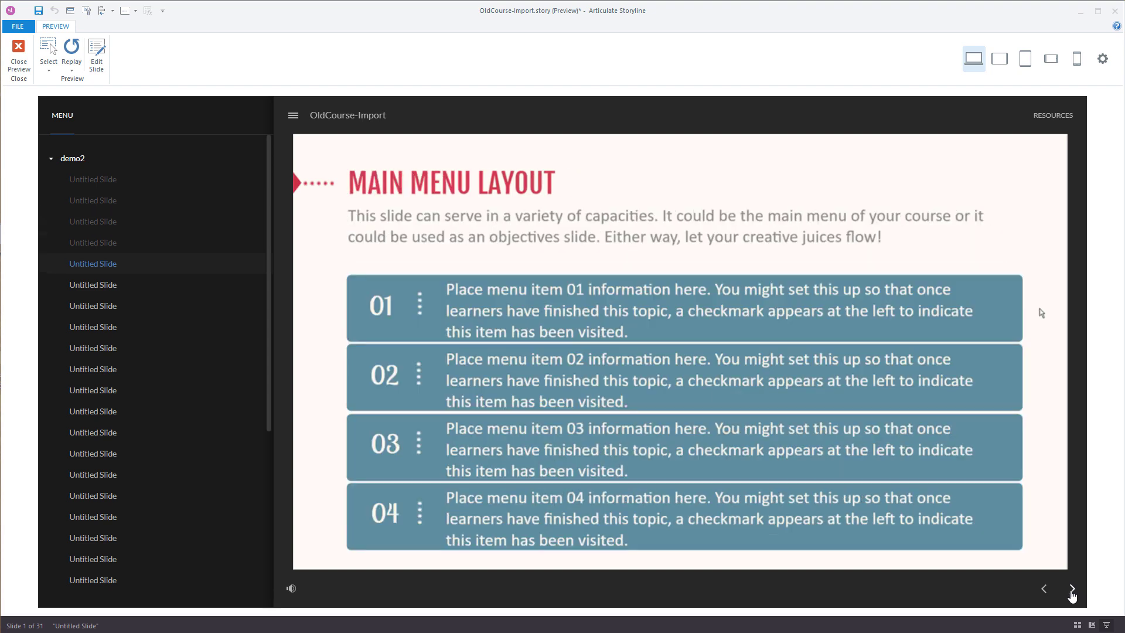
pyautogui.click(1074, 591)
pyautogui.click(1073, 590)
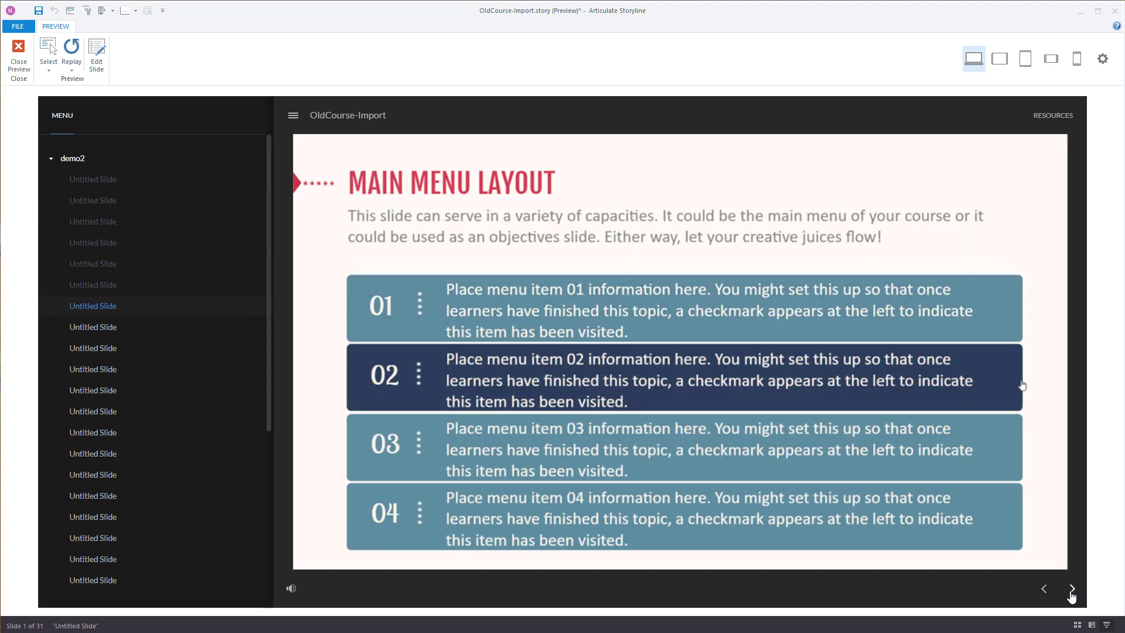
pyautogui.click(1073, 590)
pyautogui.click(1073, 591)
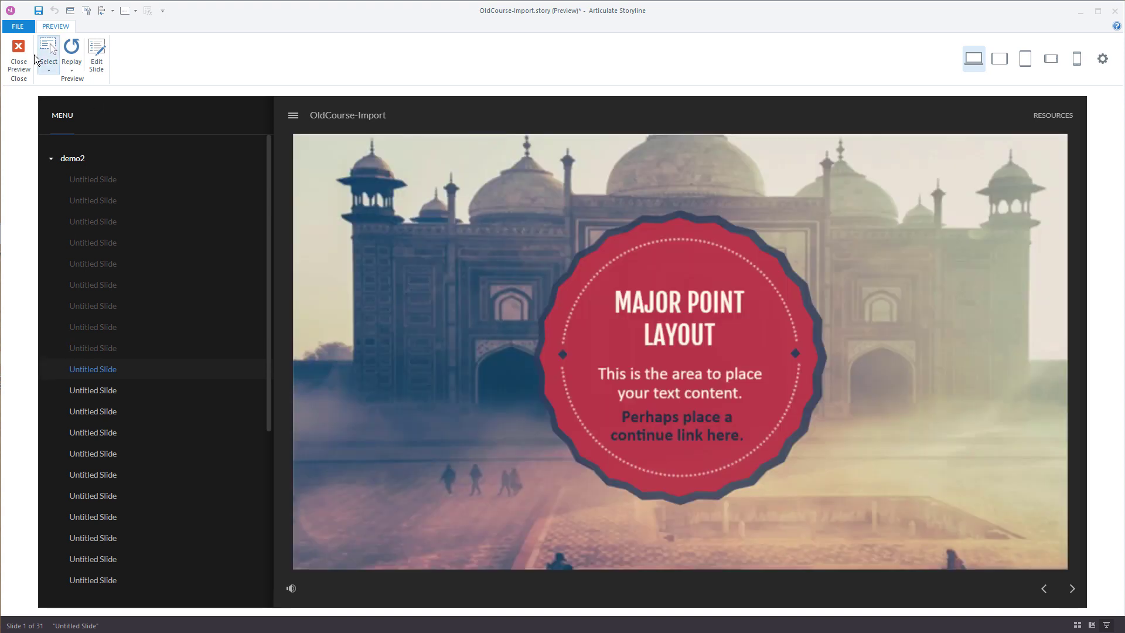
pyautogui.click(18, 52)
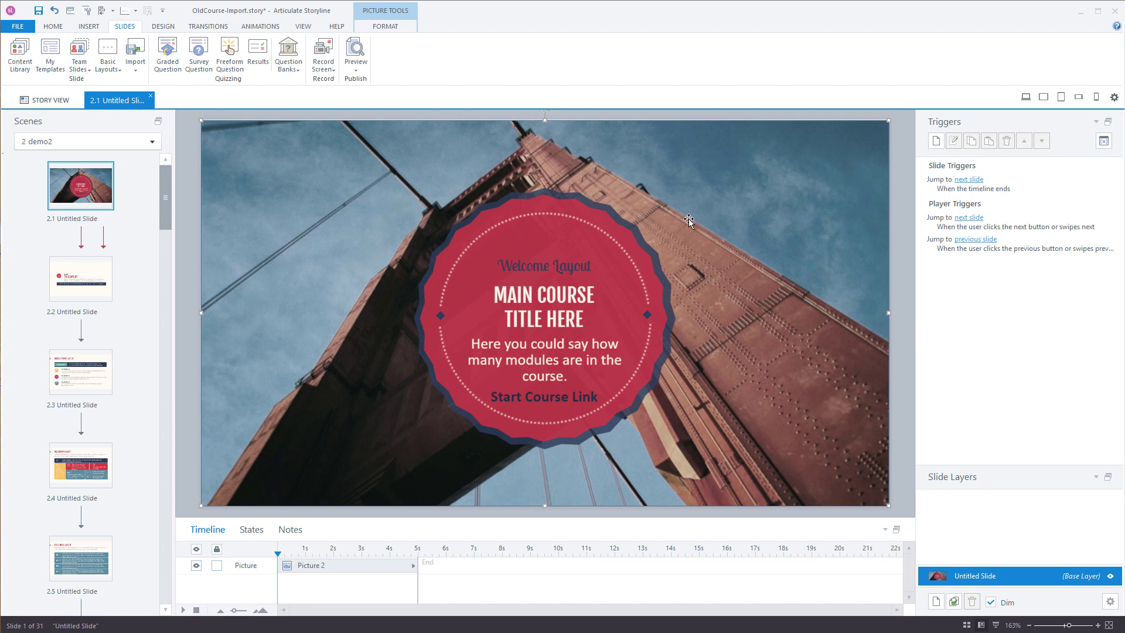
# - Delete the 'Jump to next slide when the timeline ends' trigger from slides 2.1 and 2.2
pyautogui.click(933, 192)
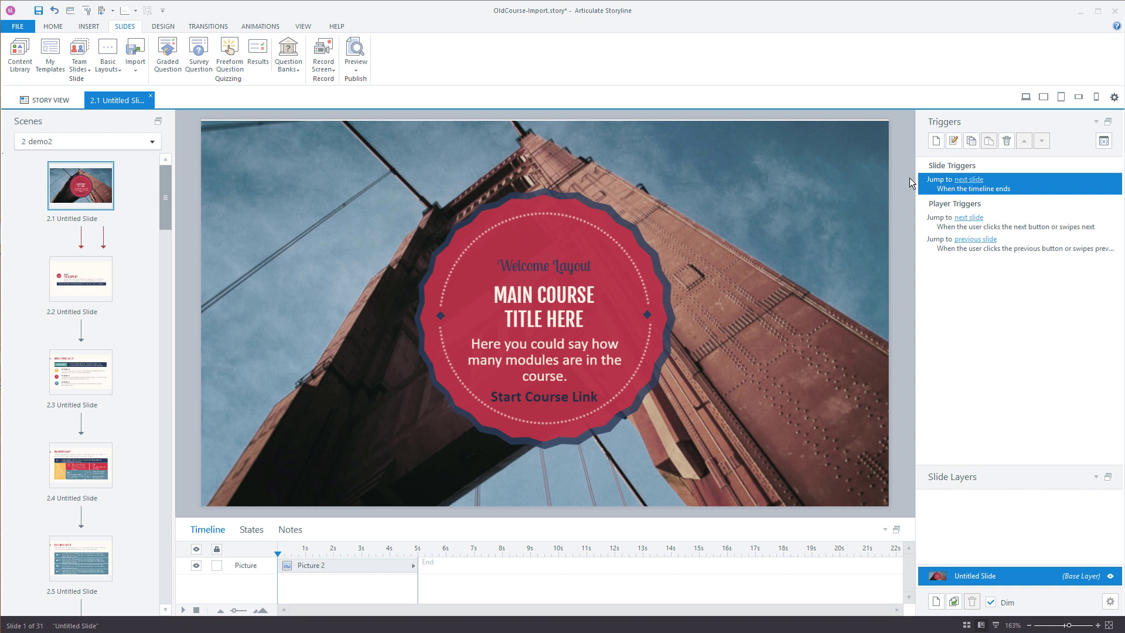
pyautogui.click(1006, 152)
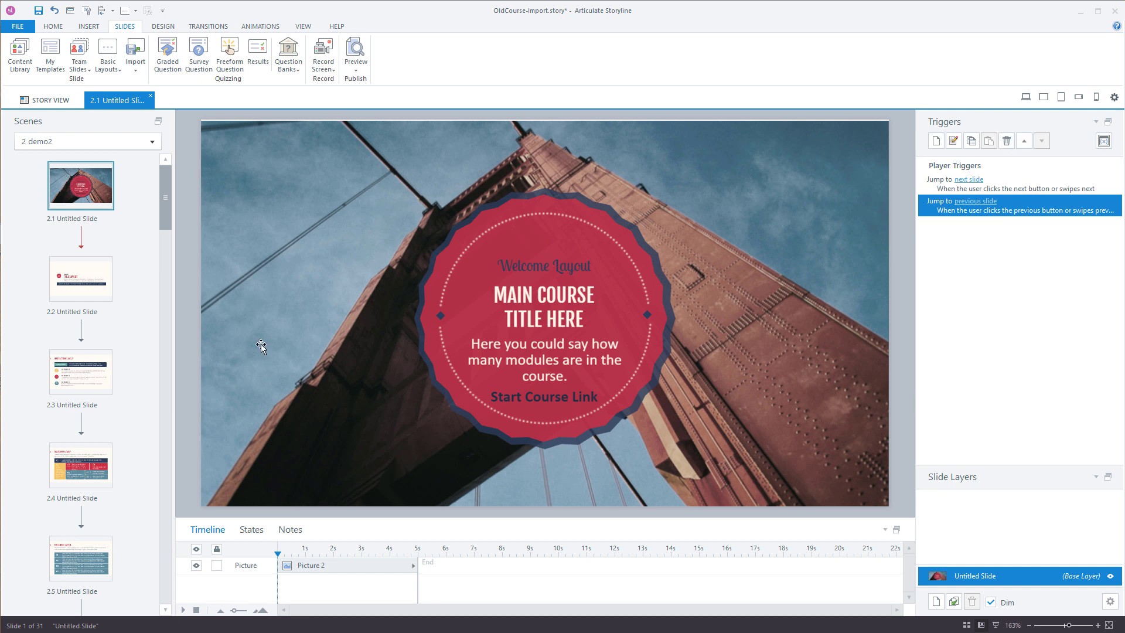
pyautogui.click(69, 287)
pyautogui.click(973, 184)
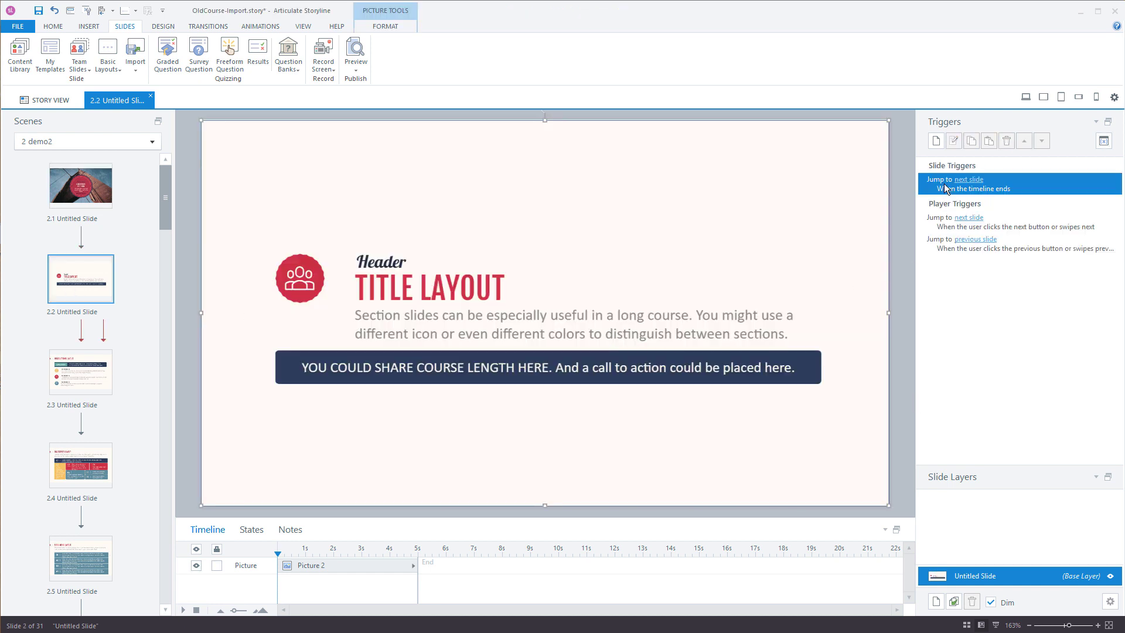
pyautogui.click(1008, 142)
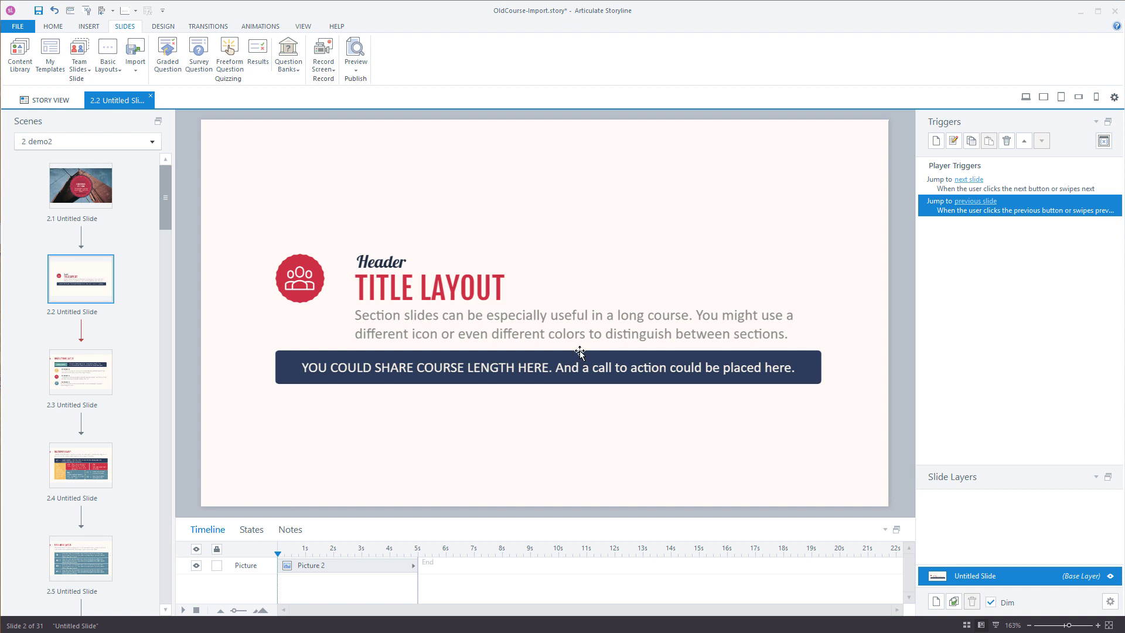